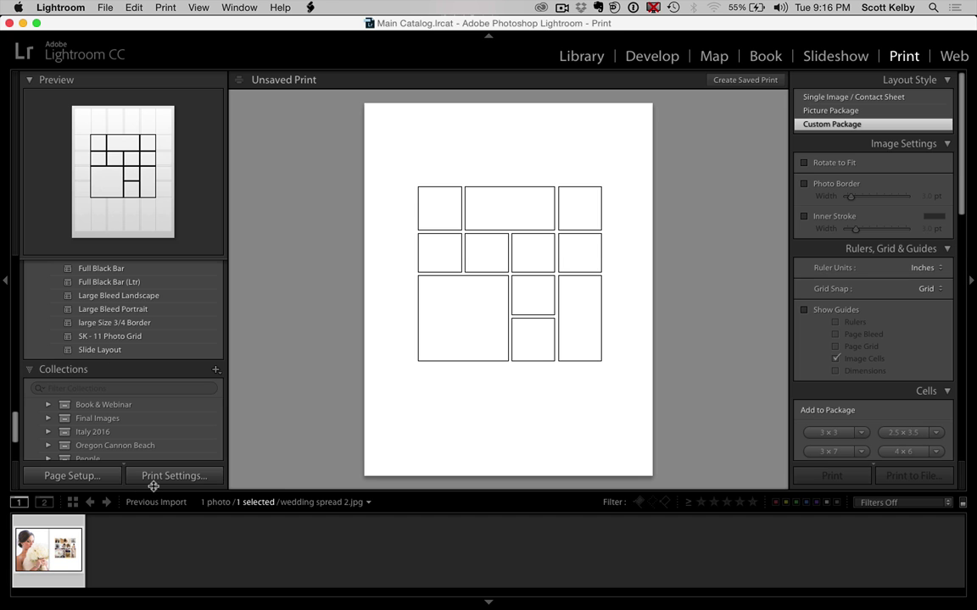
Step: Go back from Print to the Library module to view the finished wedding spread 2.jpg
click(90, 502)
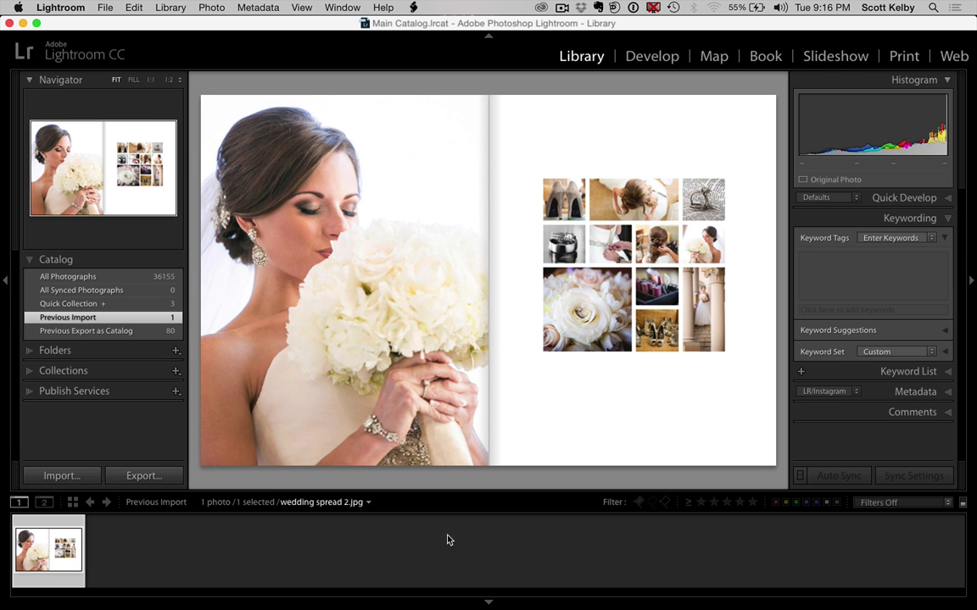
Step: Hide all panels with Shift-Tab so the wedding spread fills the window
key(shift+Tab)
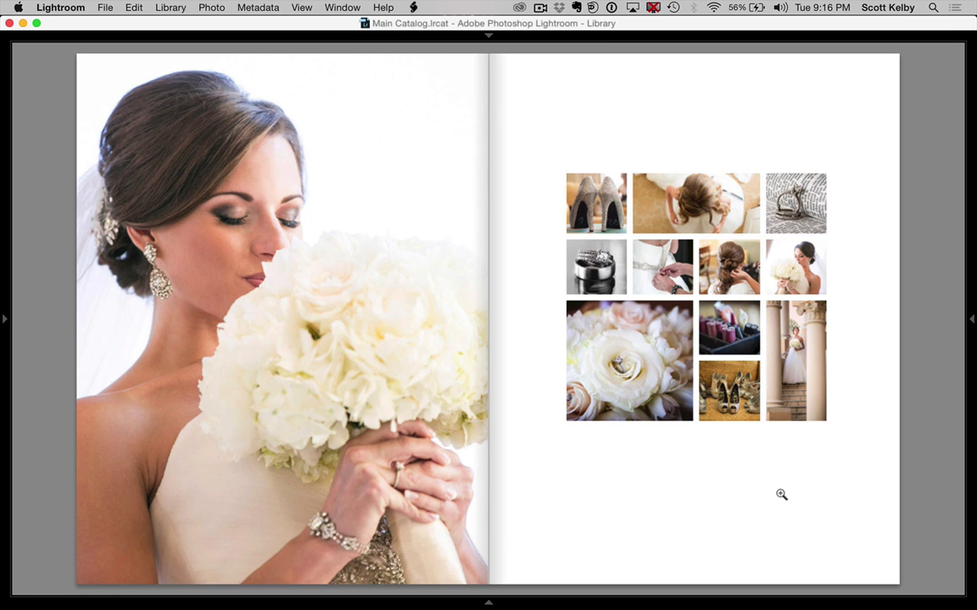
mouse_move(5, 320)
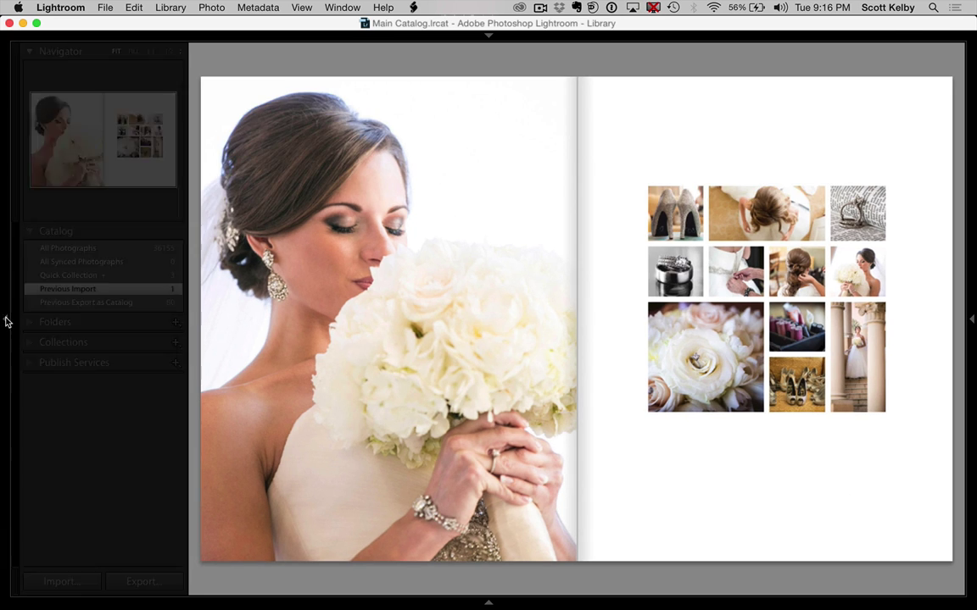
Step: Restore the filmstrip and right panels and open the 11-photo Wedding Spread 2 collection
click(488, 602)
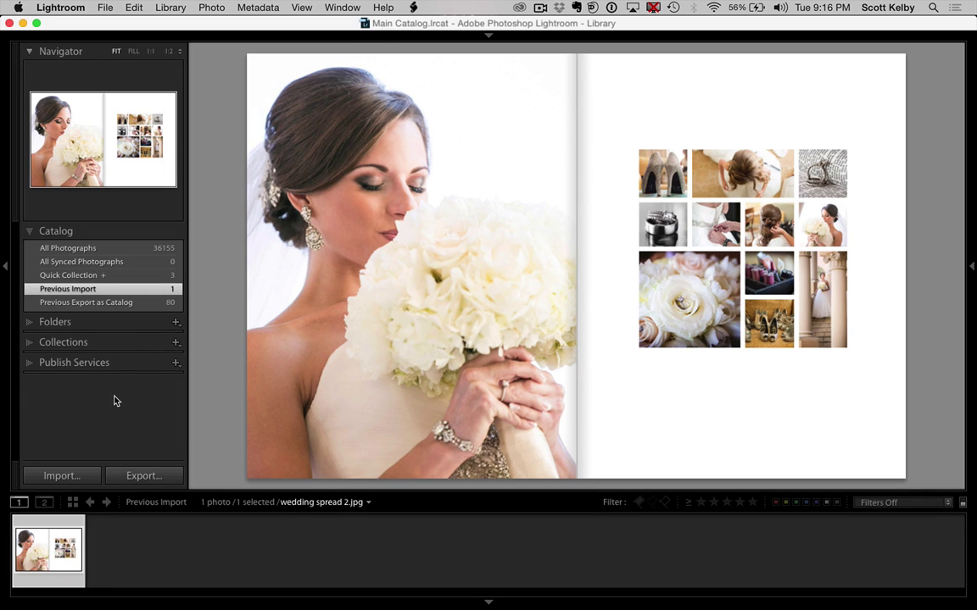
click(72, 342)
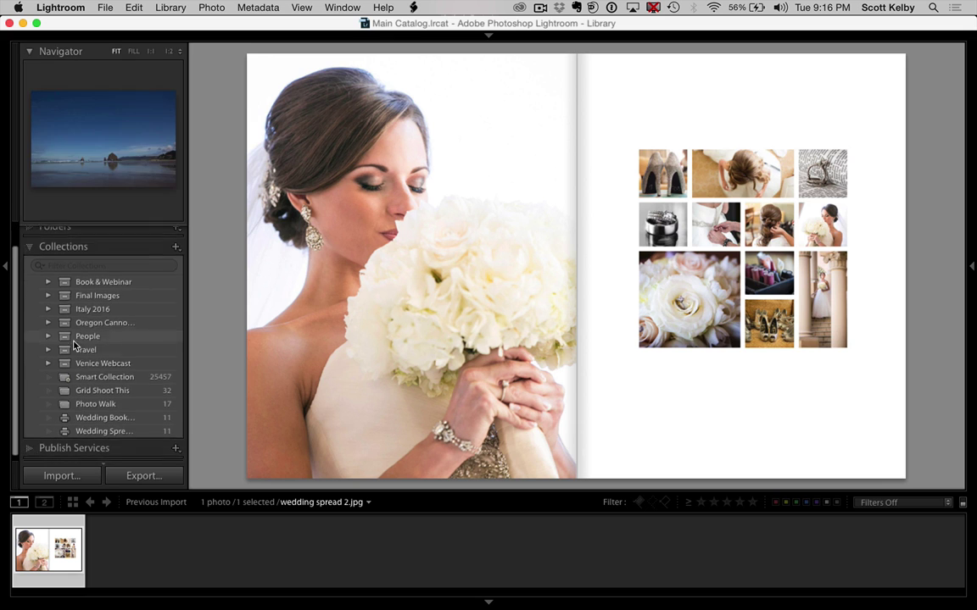
click(99, 427)
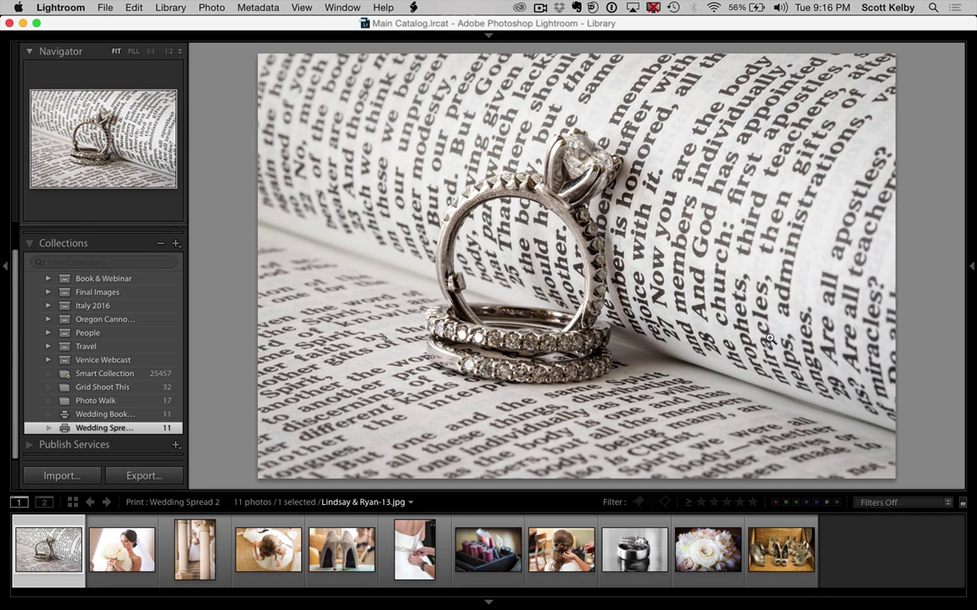
key(F8)
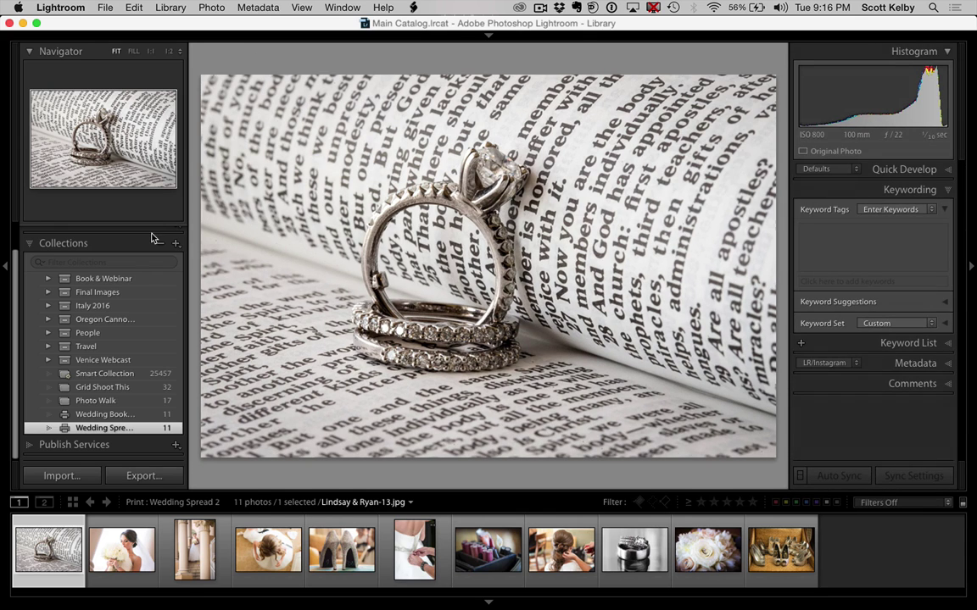
scroll(112, 256, up, 3)
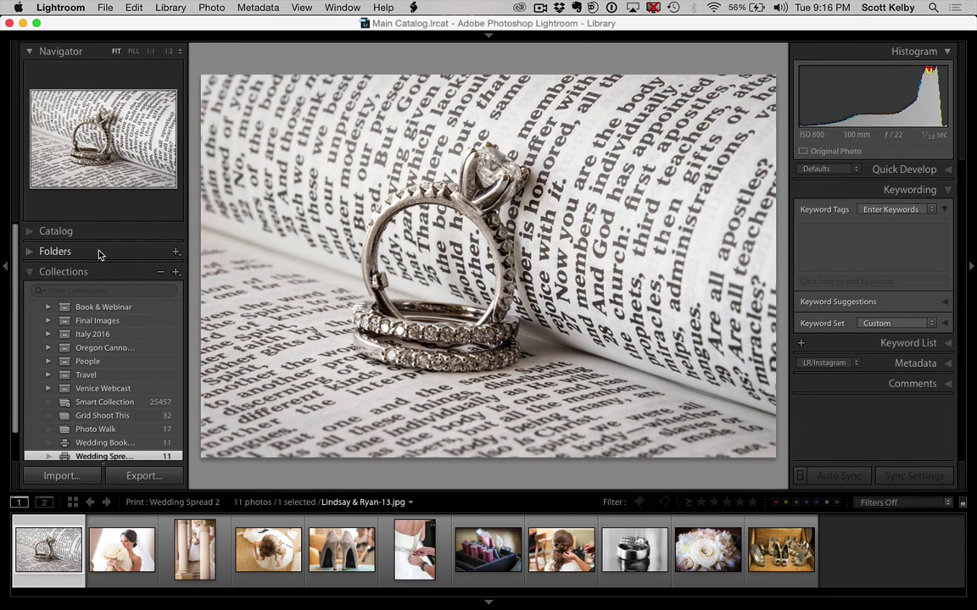
scroll(99, 259, down, 3)
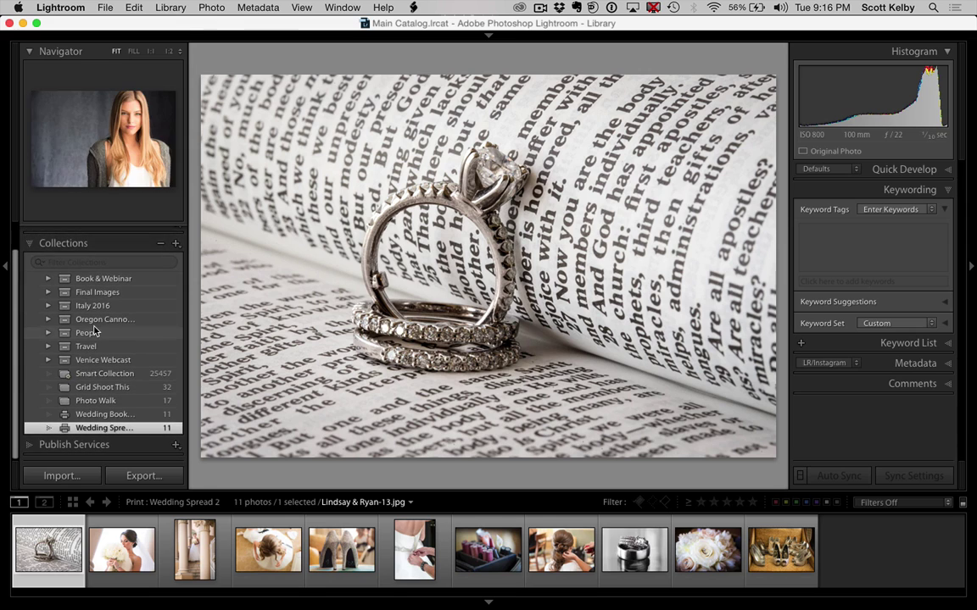
scroll(95, 331, up, 3)
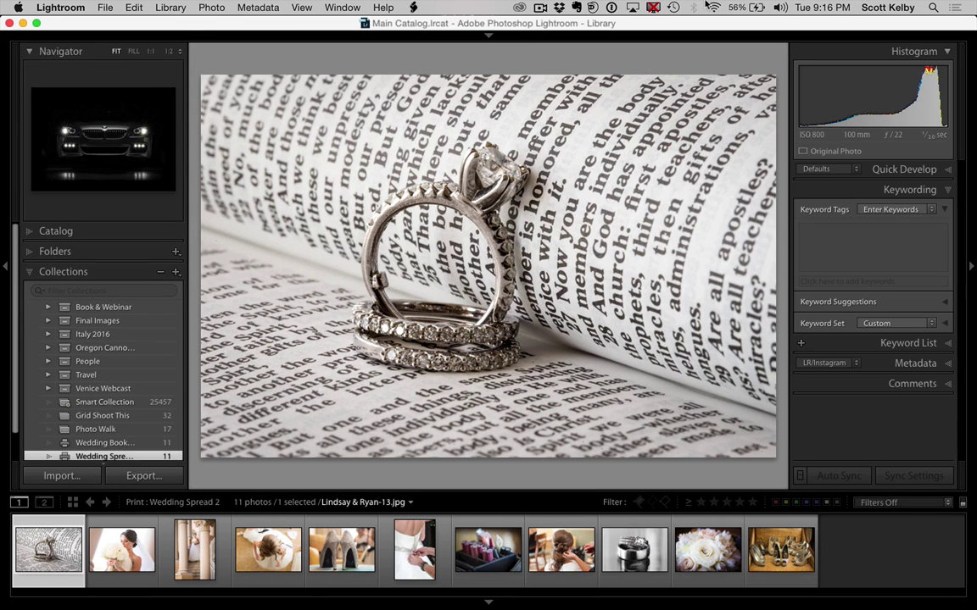
click(496, 34)
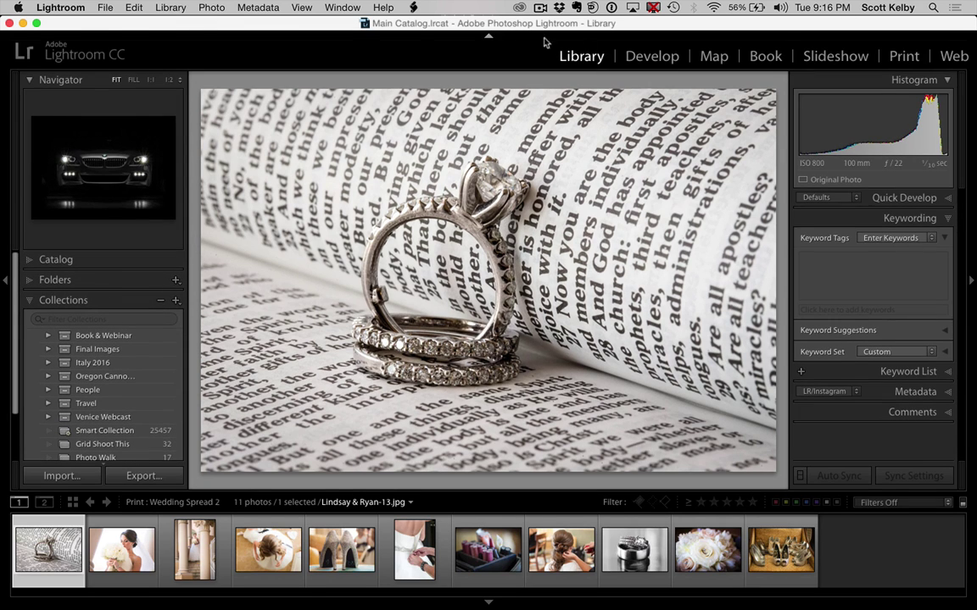
Step: Switch to the Print module and select each of the Custom Package's 11 photo cells in turn
click(904, 56)
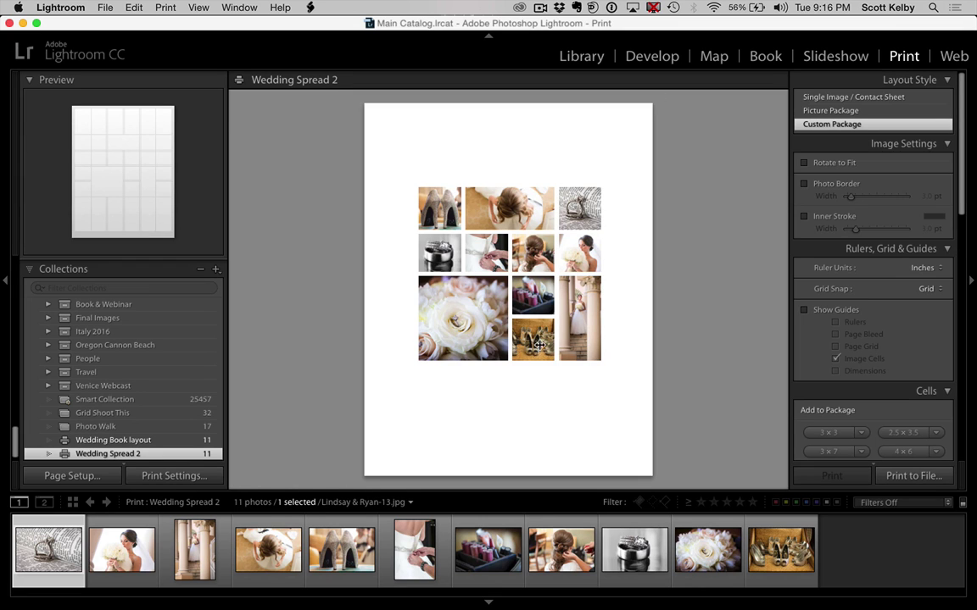
click(579, 318)
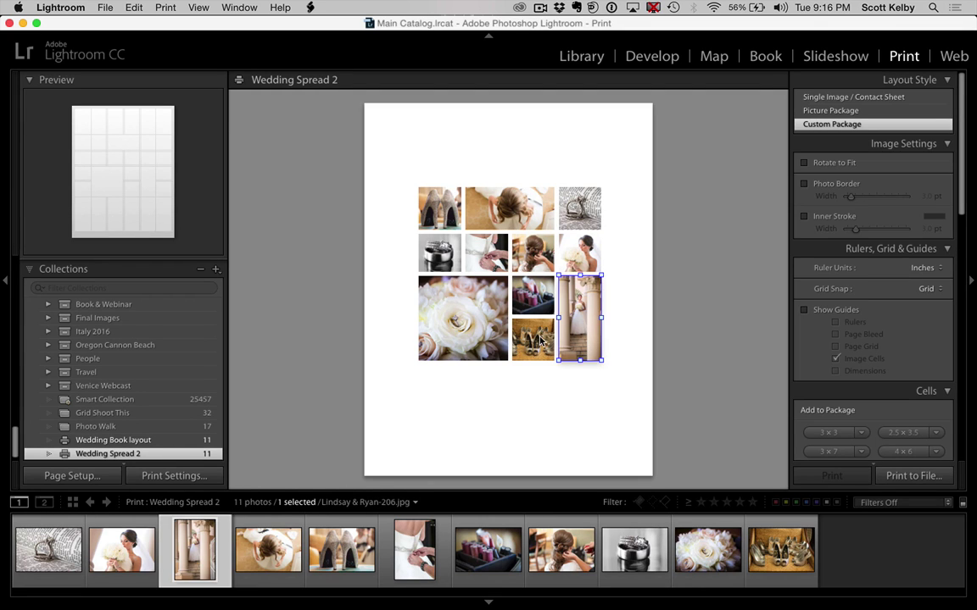
click(532, 340)
click(534, 301)
click(458, 314)
click(439, 250)
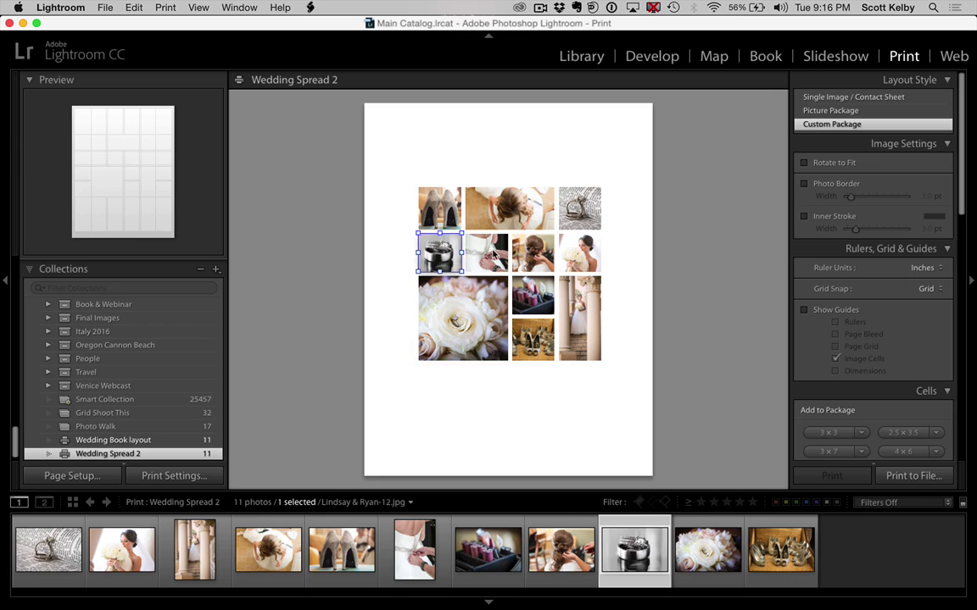
click(479, 250)
click(509, 208)
click(530, 241)
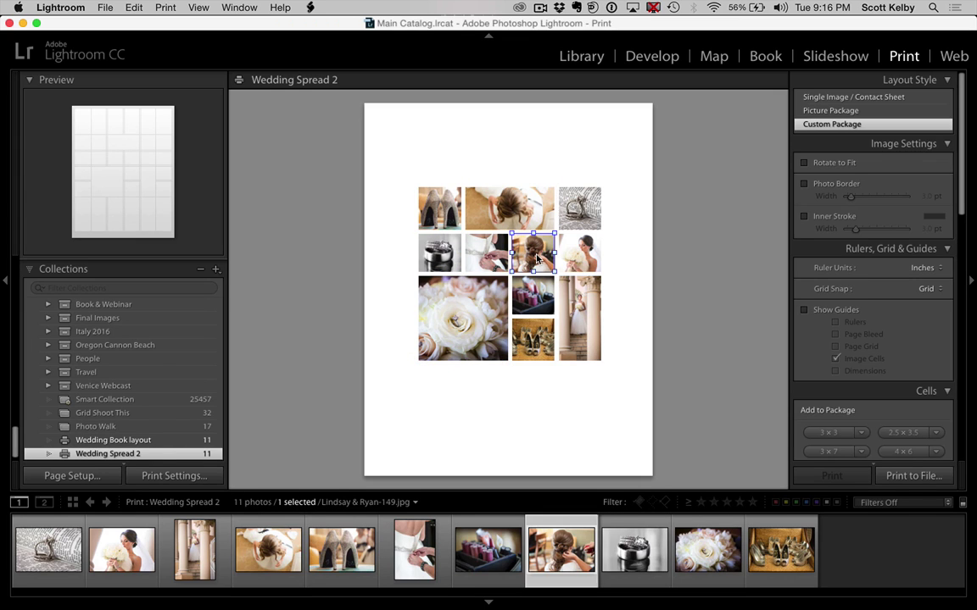
click(587, 245)
click(580, 209)
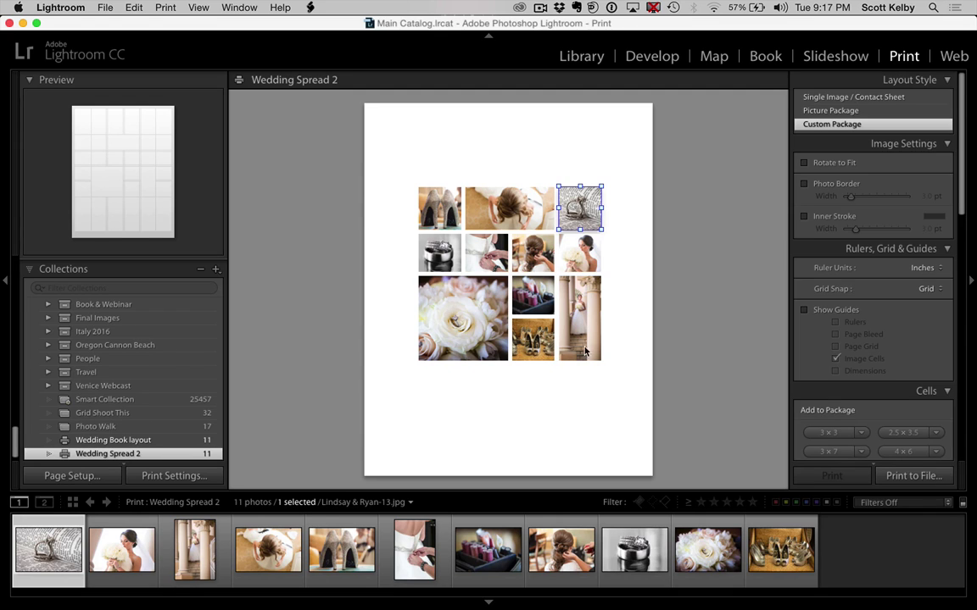
Step: Deselect all cells, then select the top-left shoes cell
click(687, 371)
click(450, 212)
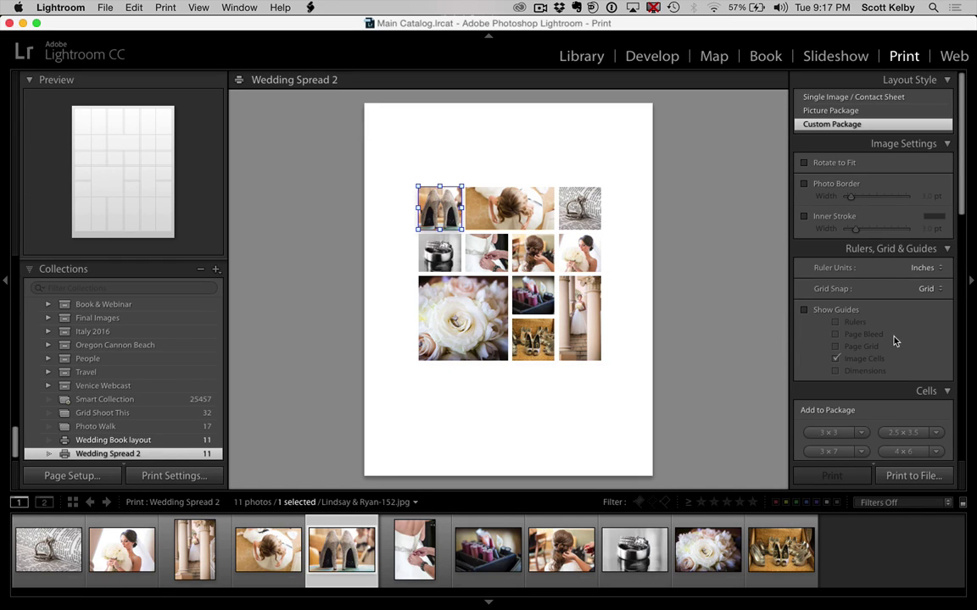
scroll(892, 333, down, 5)
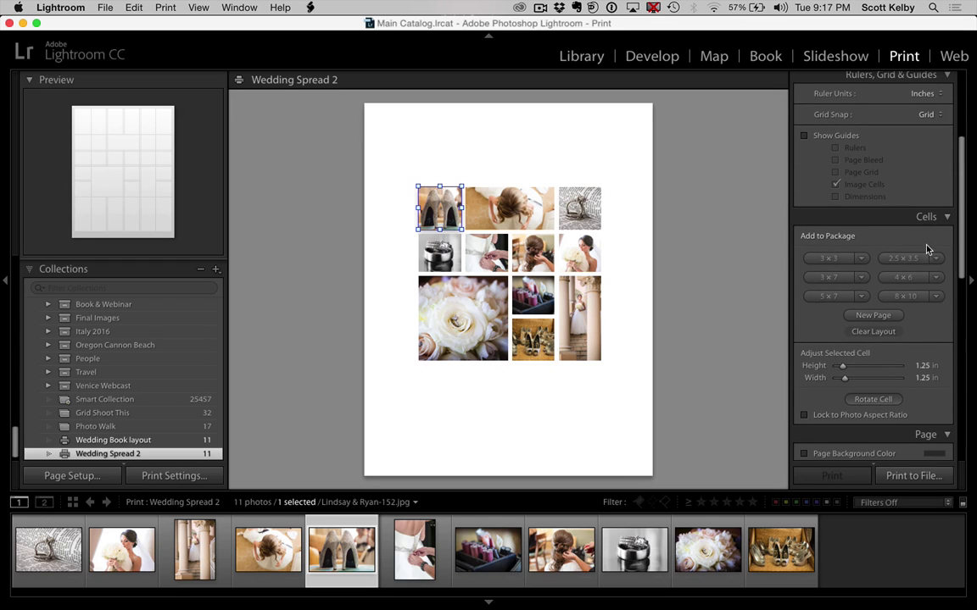
Step: Clear all cells and add a 3 by 3 inch cell, moved and shrunk to a small square
click(887, 332)
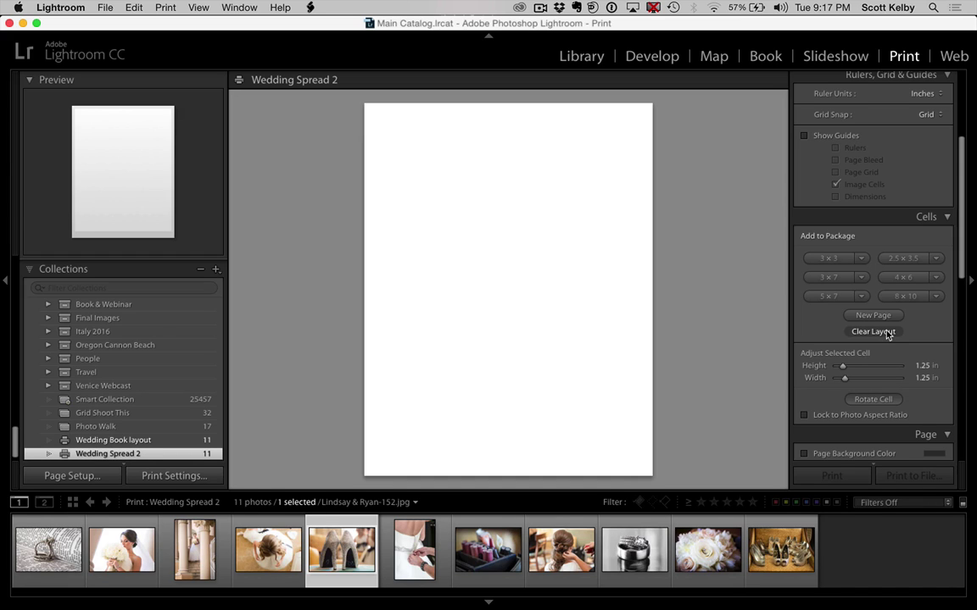
click(830, 259)
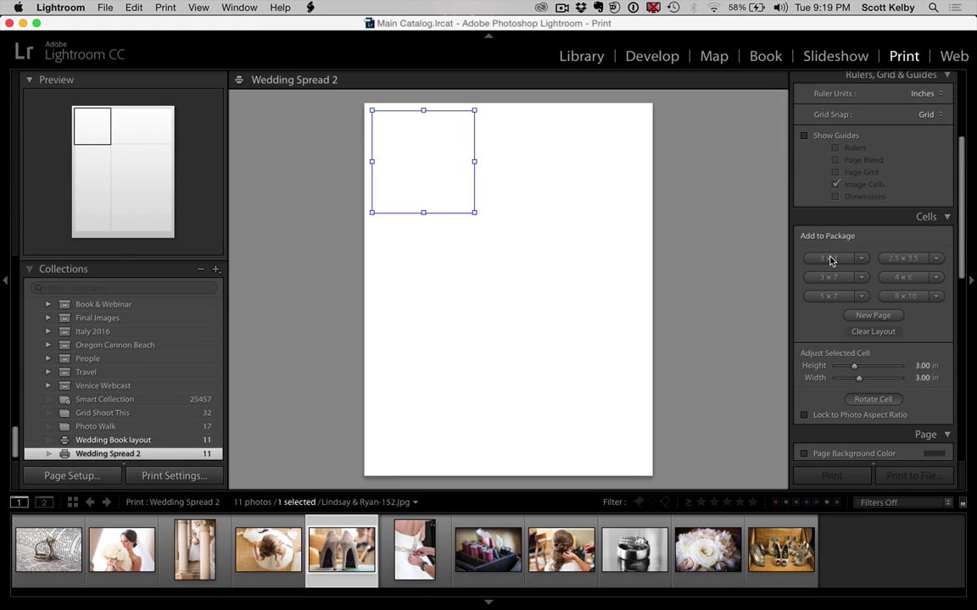
drag(429, 153, 456, 232)
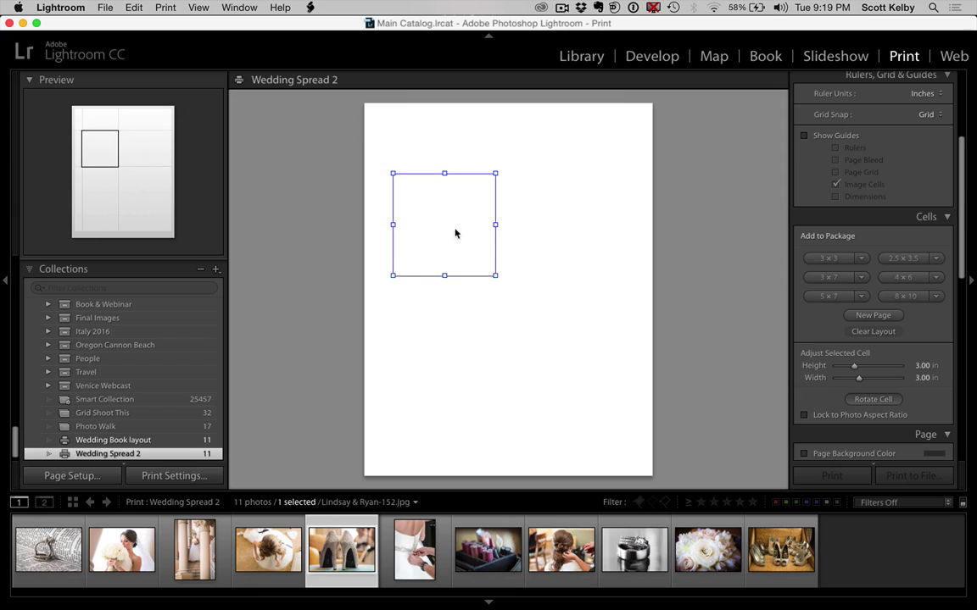
drag(496, 274, 439, 213)
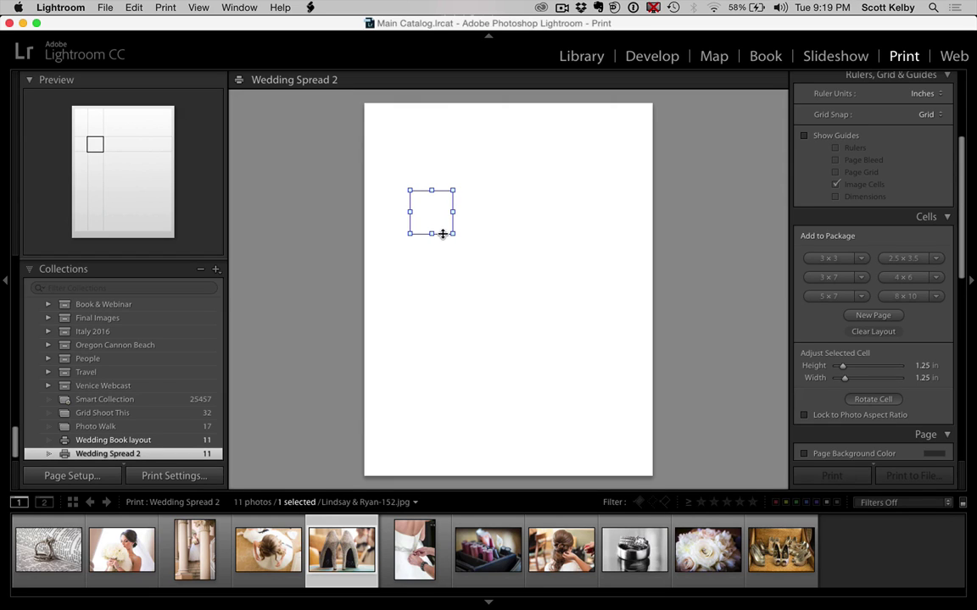
Step: Duplicate the square twice, widening the middle copy, to form a square–rectangle–square top row
drag(442, 229, 497, 226)
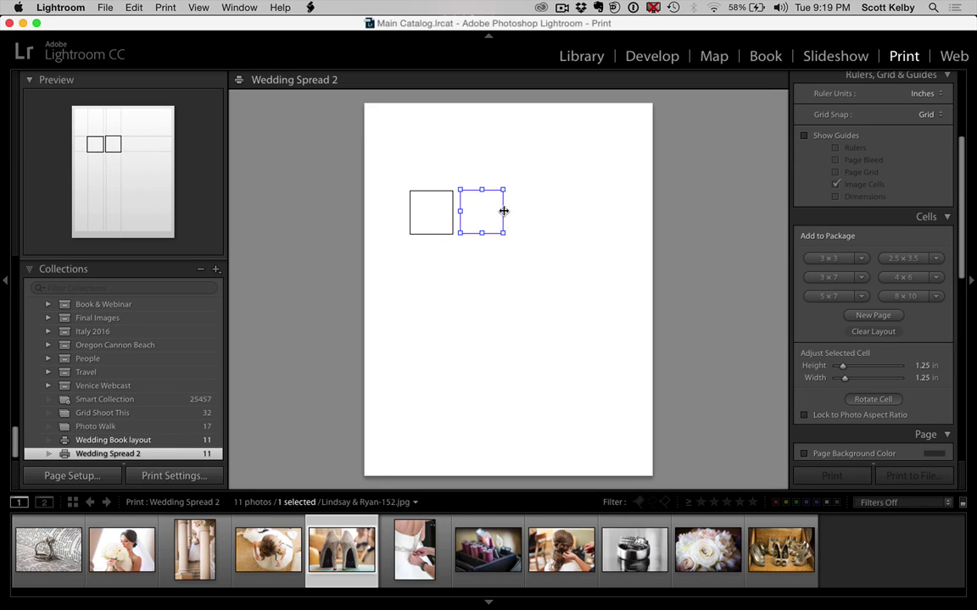
drag(504, 211, 543, 212)
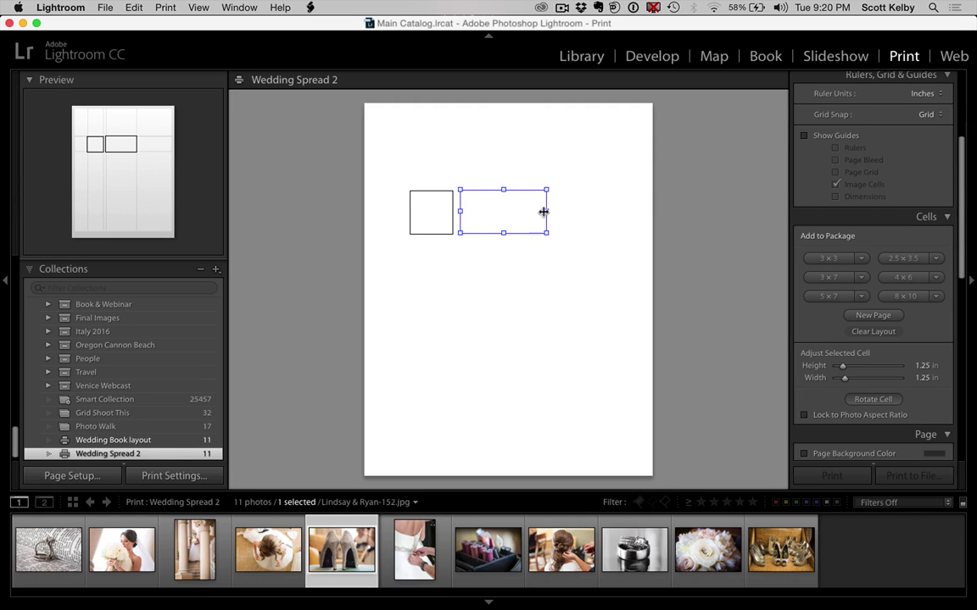
drag(441, 226, 575, 226)
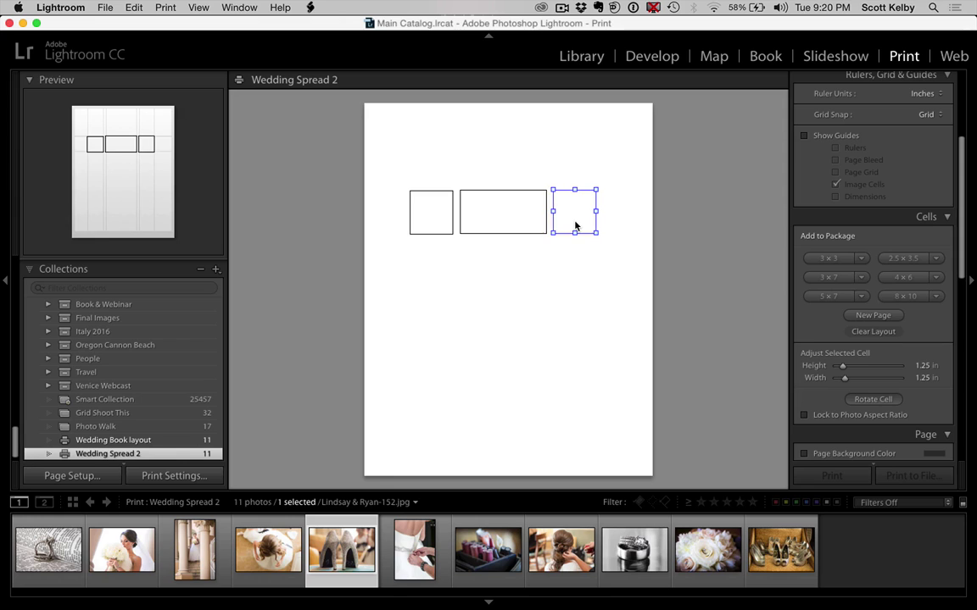
Step: Nudge the left and right top cells so the gaps in the row are even
click(584, 264)
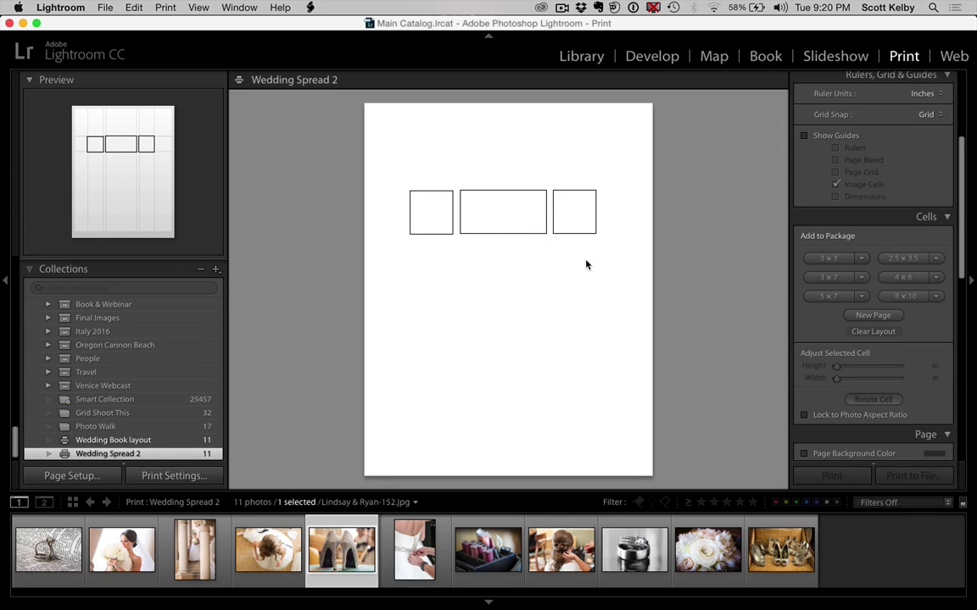
drag(434, 222, 429, 221)
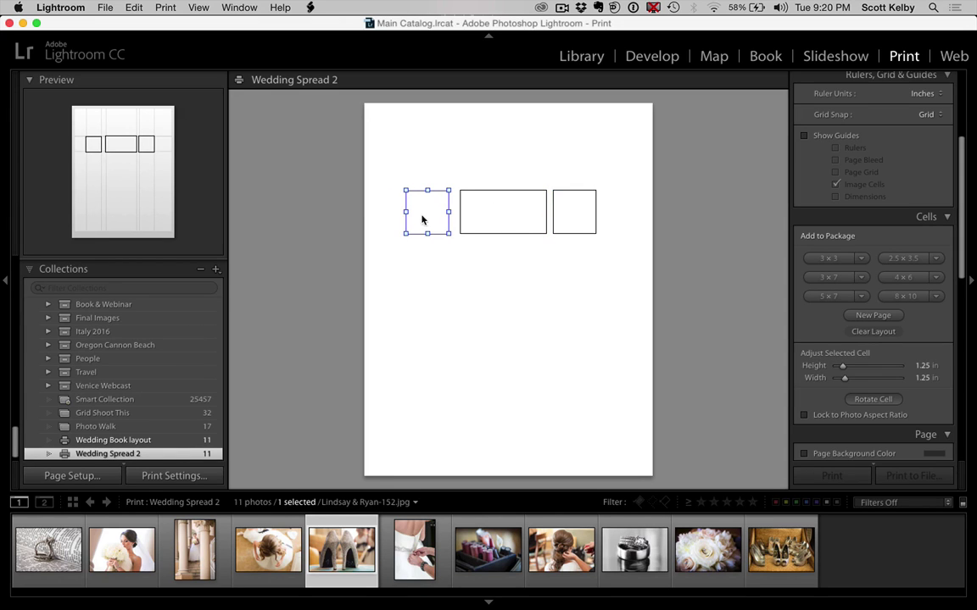
click(490, 215)
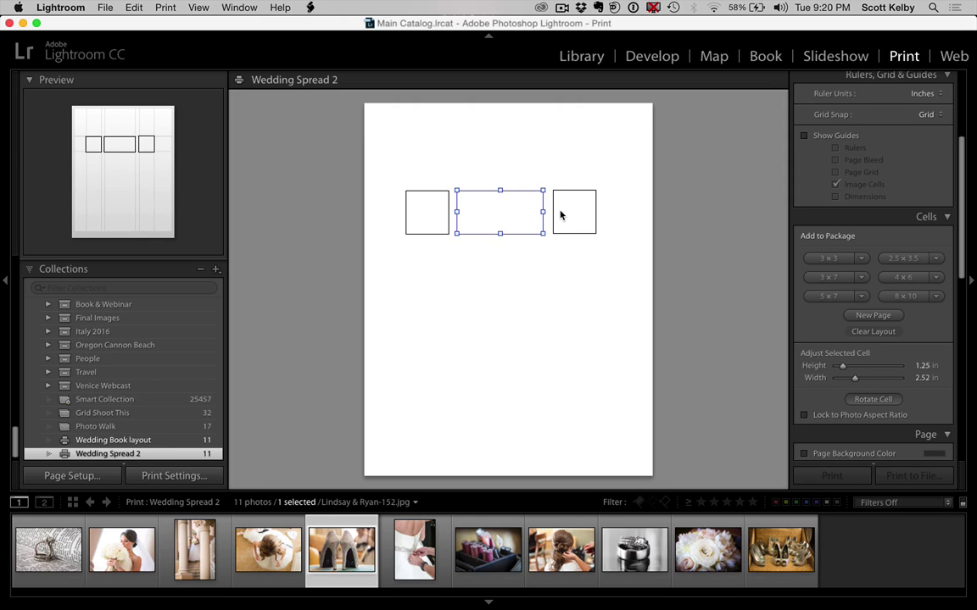
drag(562, 216, 560, 216)
click(619, 309)
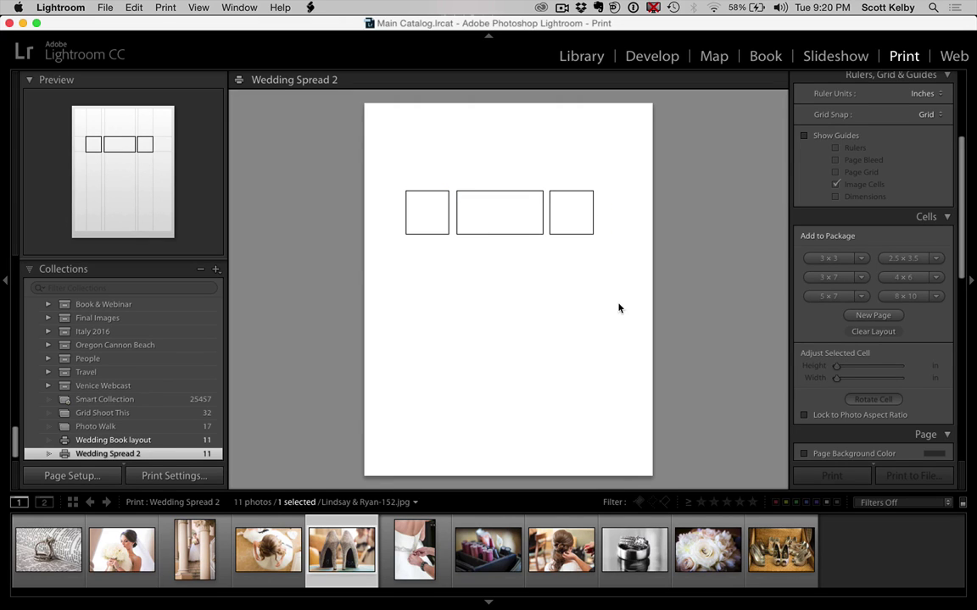
click(569, 227)
drag(569, 227, 573, 227)
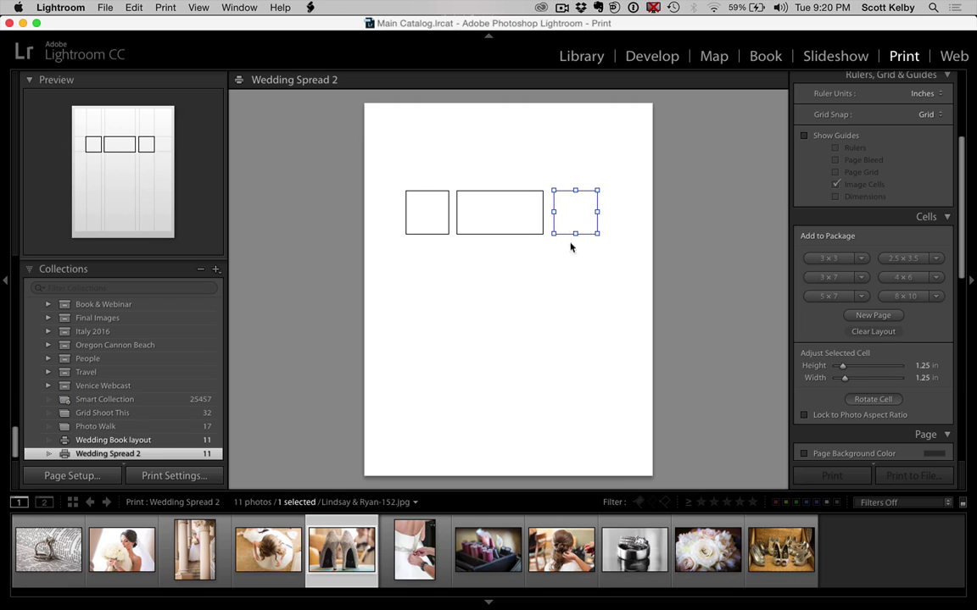
click(572, 294)
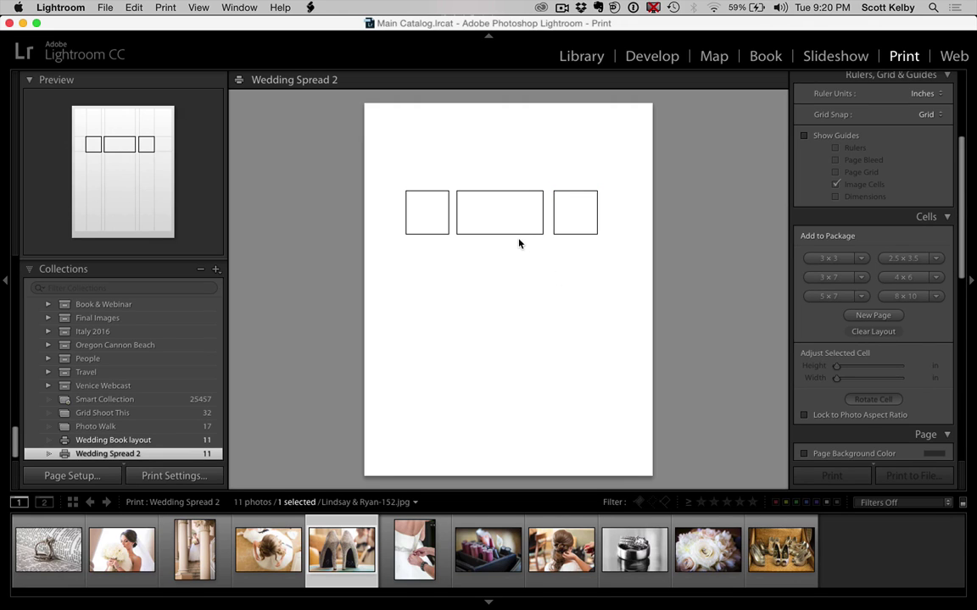
Step: Widen the middle cell slightly and duplicate the left 1.25-inch square beneath it
click(506, 211)
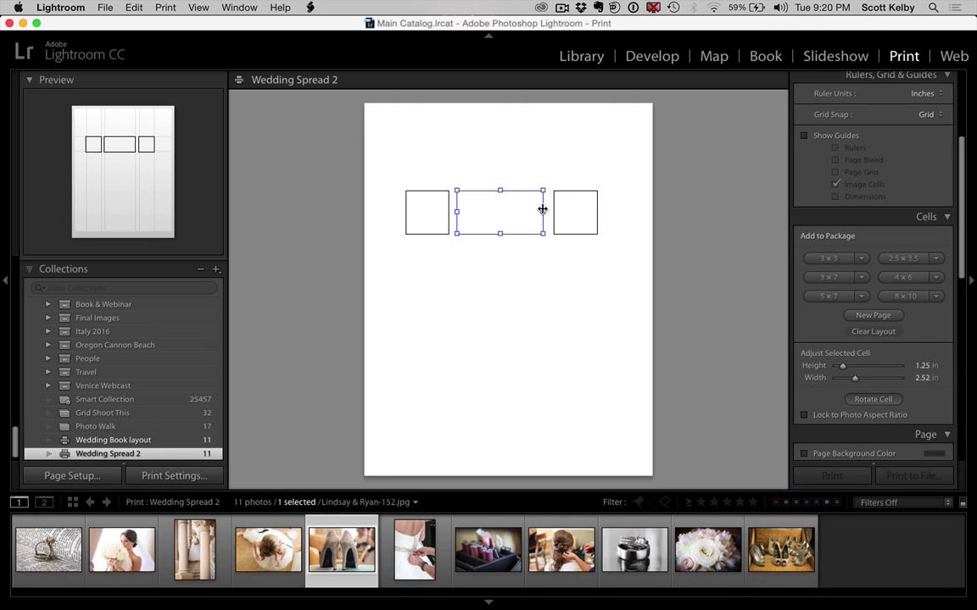
drag(541, 210, 545, 209)
click(573, 277)
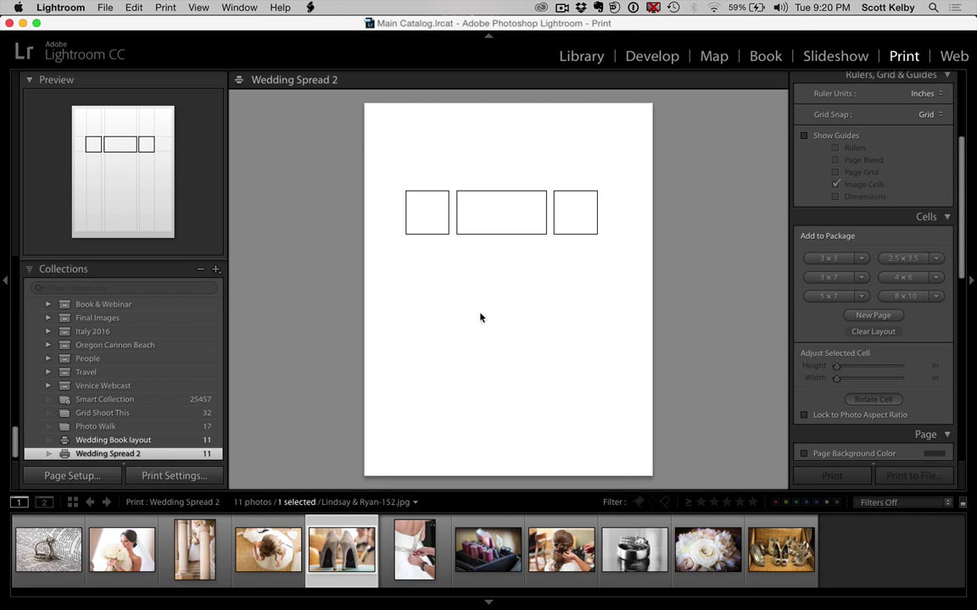
click(431, 219)
drag(431, 219, 489, 267)
Step: Undo, then copy cells to build a four-square bottom row and align its right cell
key(super+z)
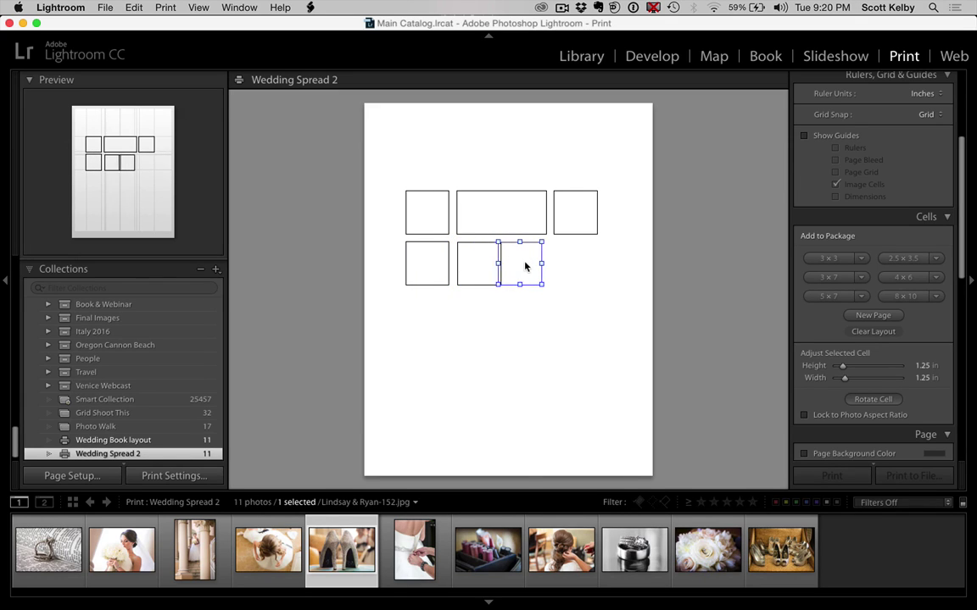
mouse_move(524, 266)
mouse_down()
mouse_move(581, 270)
mouse_move(525, 273)
mouse_up()
click(496, 272)
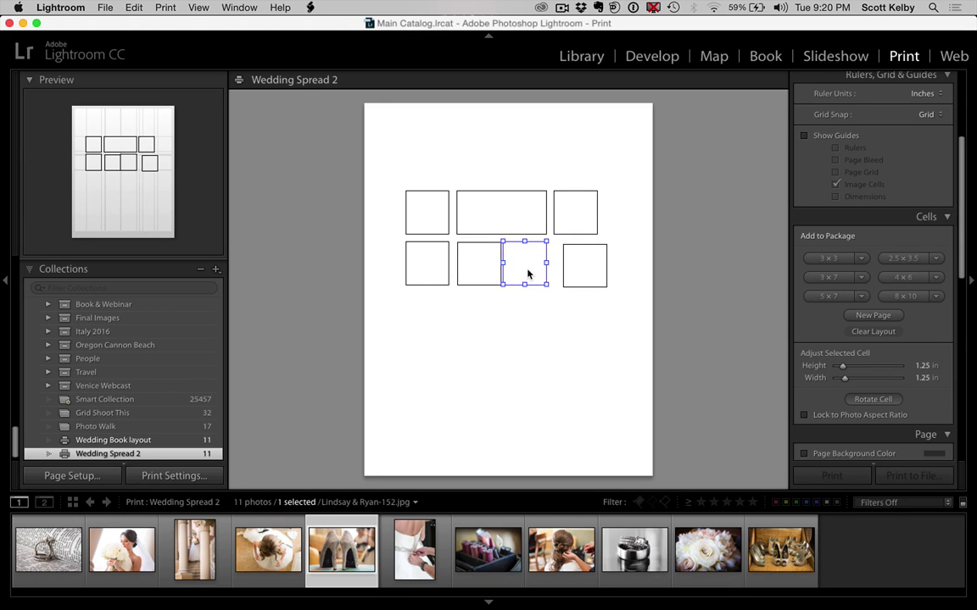
click(481, 272)
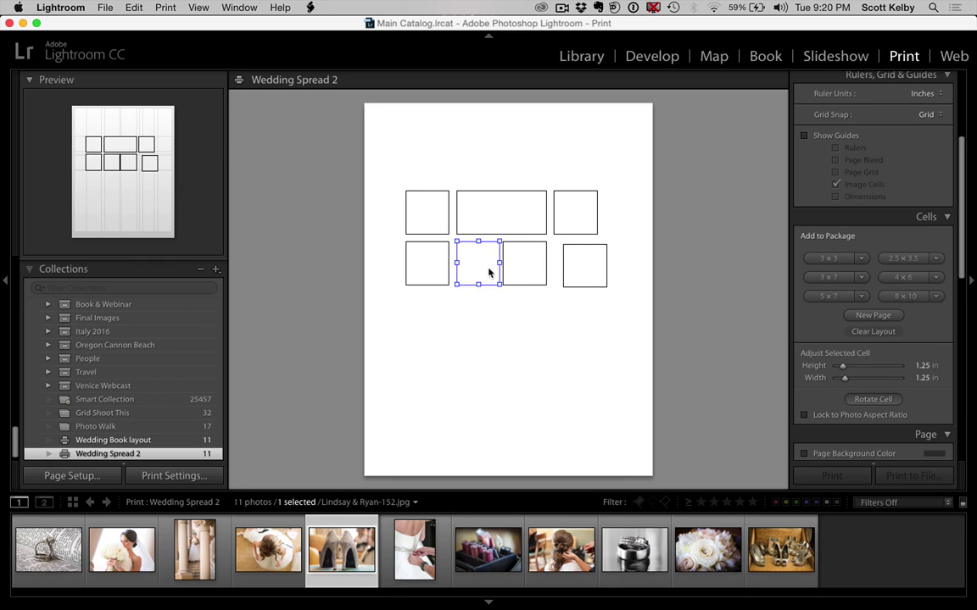
click(576, 272)
drag(576, 272, 569, 268)
click(549, 298)
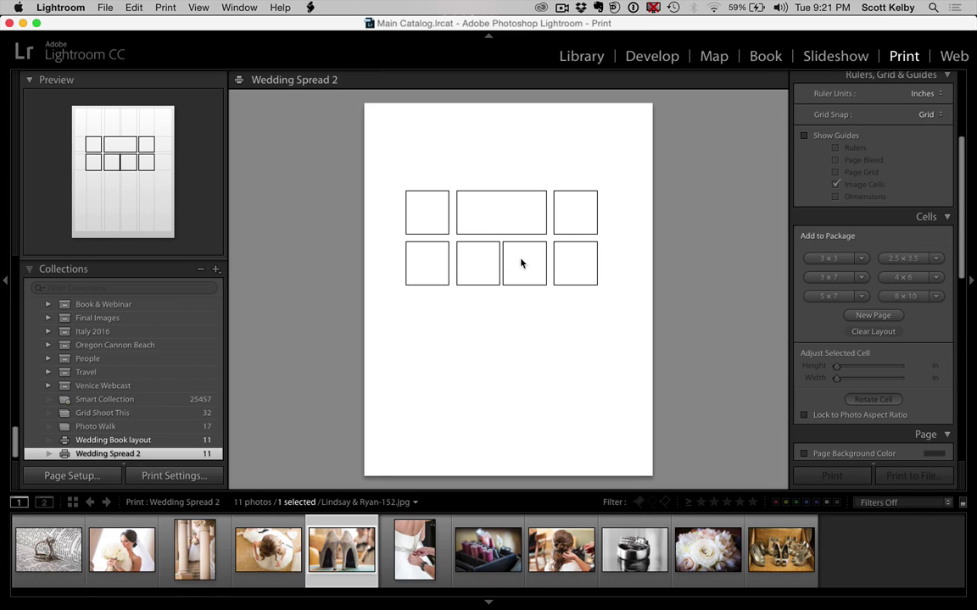
Step: Fine-tune the right-hand cells and widen the top-middle cell to 2.63 inches
drag(566, 266, 530, 265)
click(526, 265)
drag(569, 220, 573, 220)
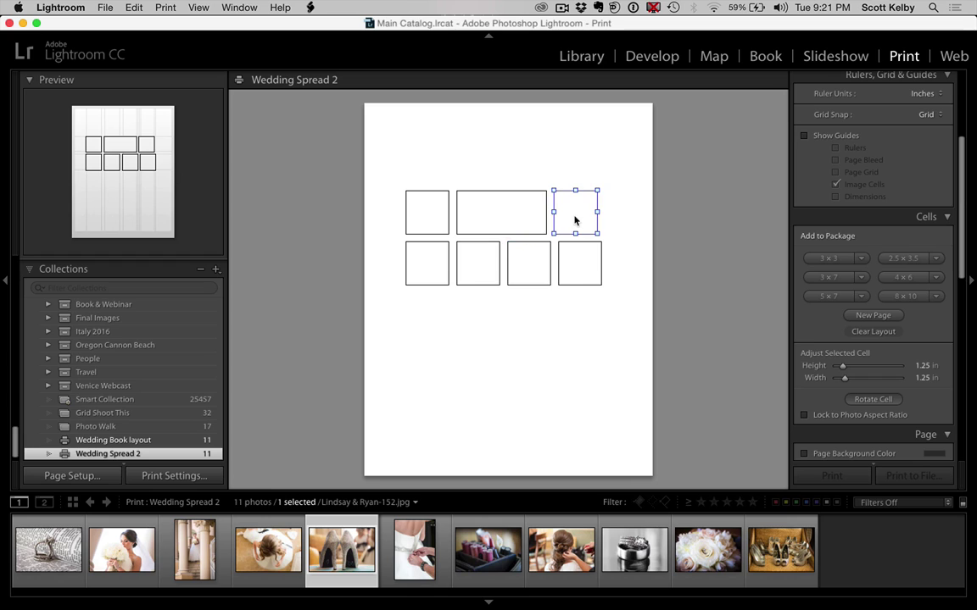
click(530, 215)
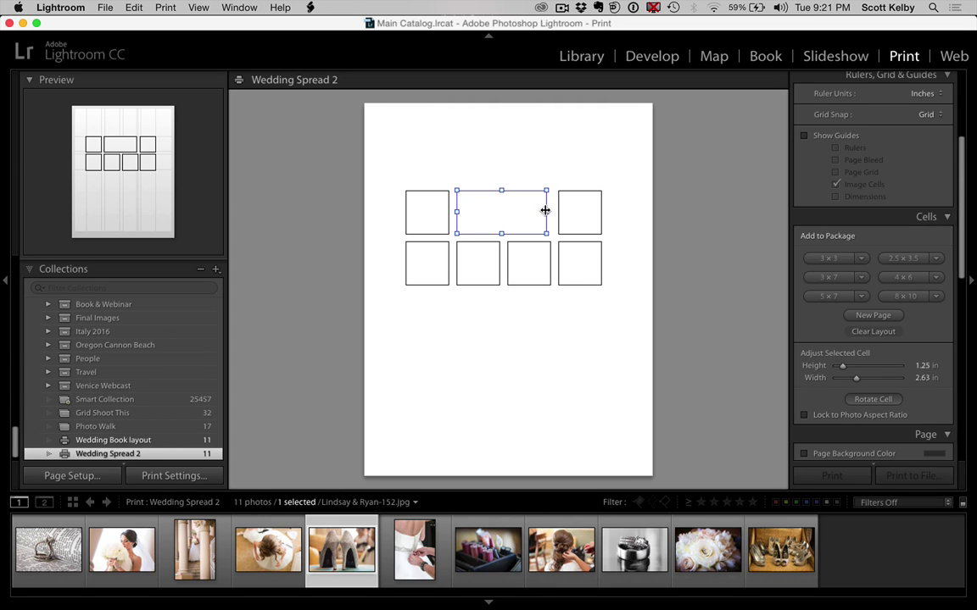
drag(545, 212, 550, 212)
click(544, 166)
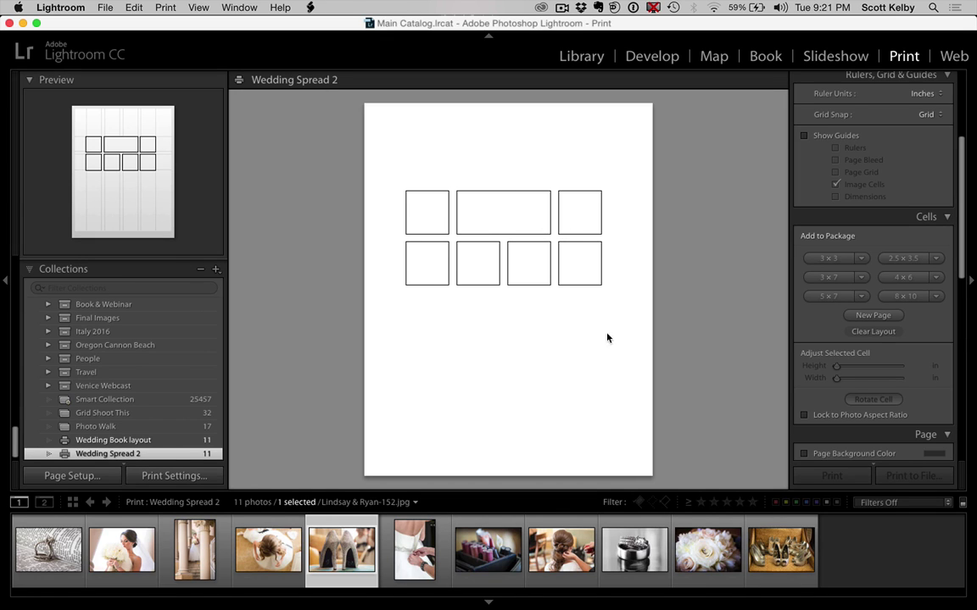
Step: Duplicate the bottom-left cell downward and enlarge it into a 2.75-inch square
drag(430, 264, 499, 313)
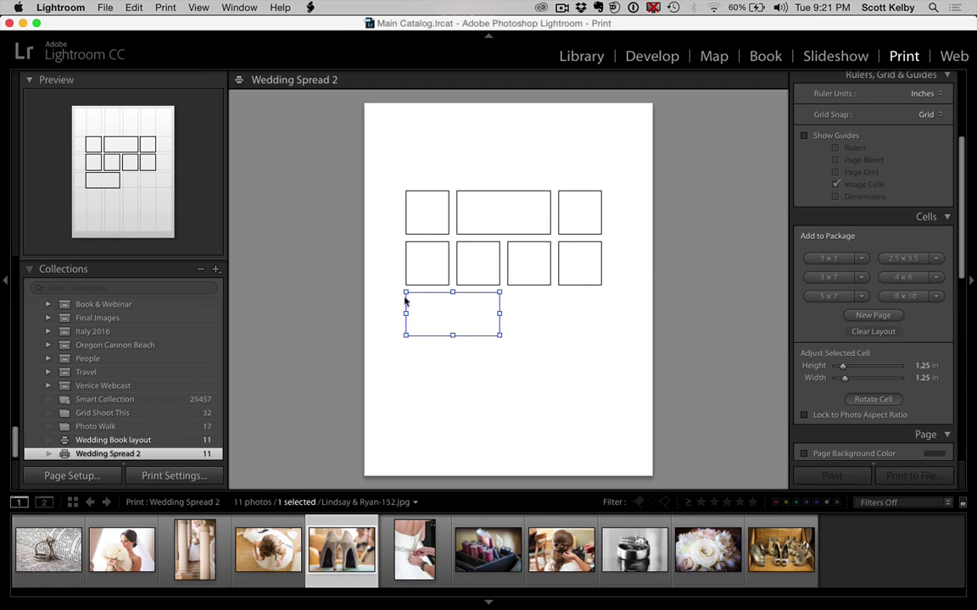
drag(453, 336, 451, 382)
click(543, 360)
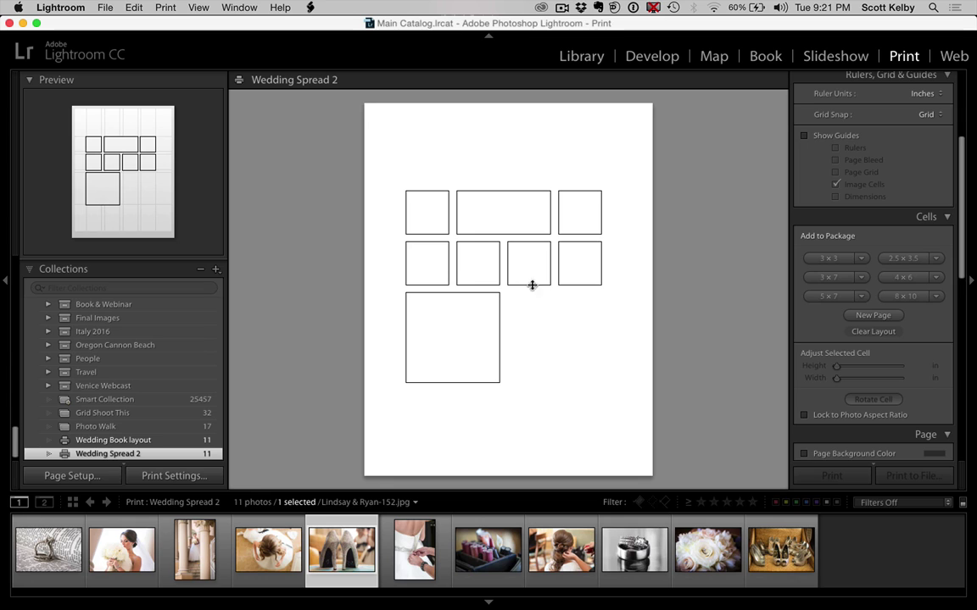
Step: Copy a 1.25-inch cell down twice to stack two small squares beside the large one
drag(531, 284, 530, 310)
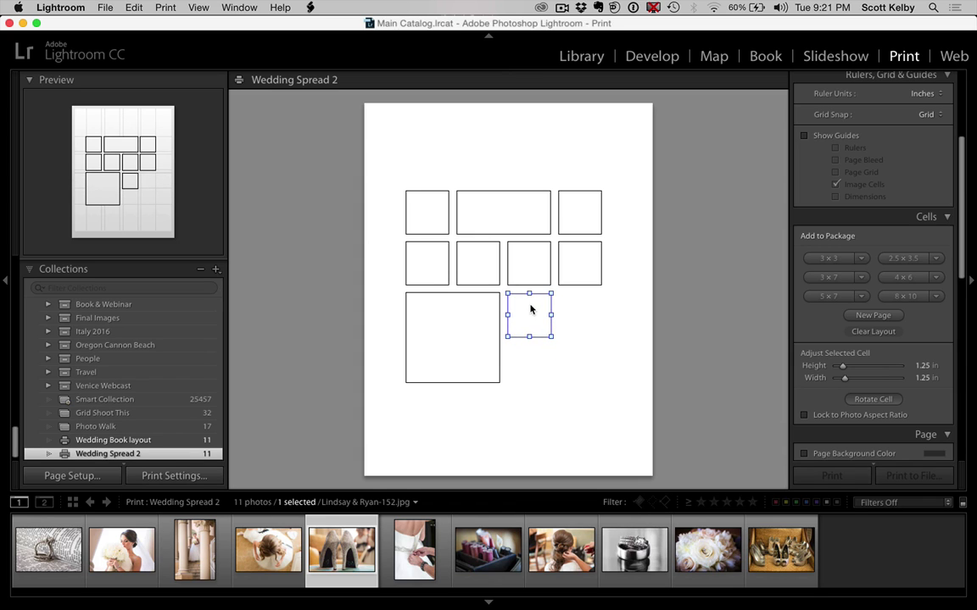
click(534, 370)
click(534, 331)
drag(534, 319, 535, 368)
click(589, 377)
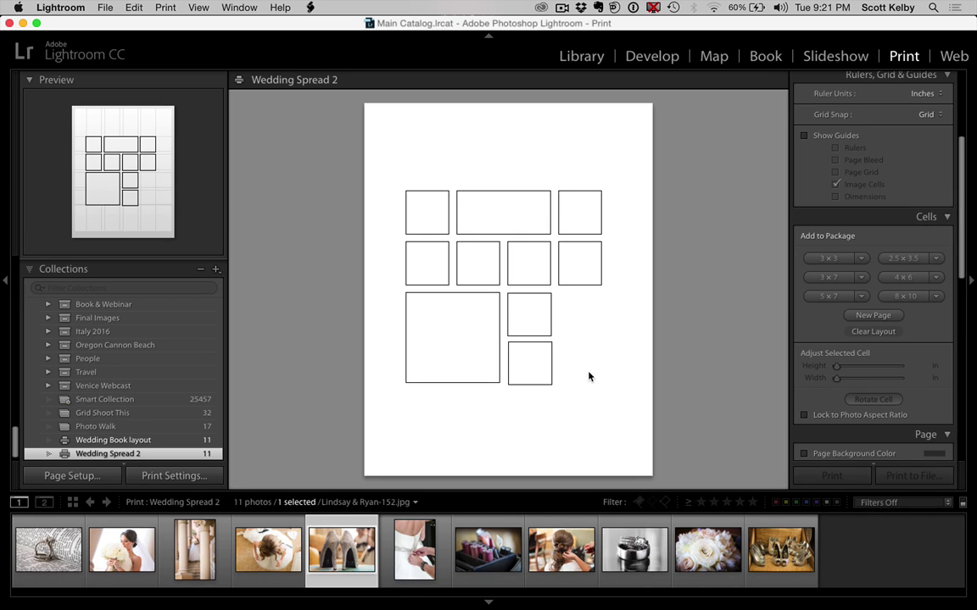
Step: Lengthen the large cell and align the small cell's bottom edge with it
click(469, 349)
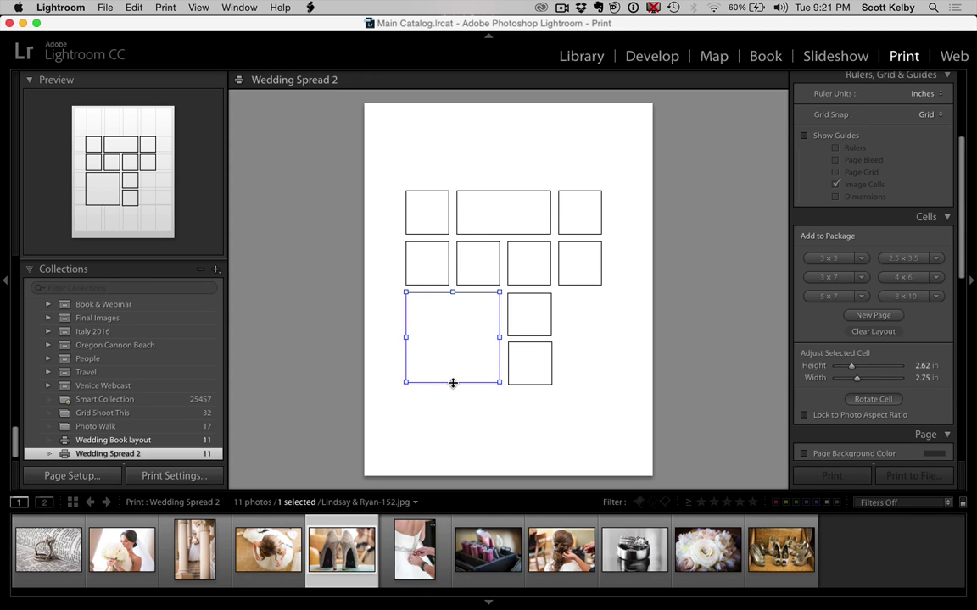
drag(452, 383, 452, 387)
click(527, 383)
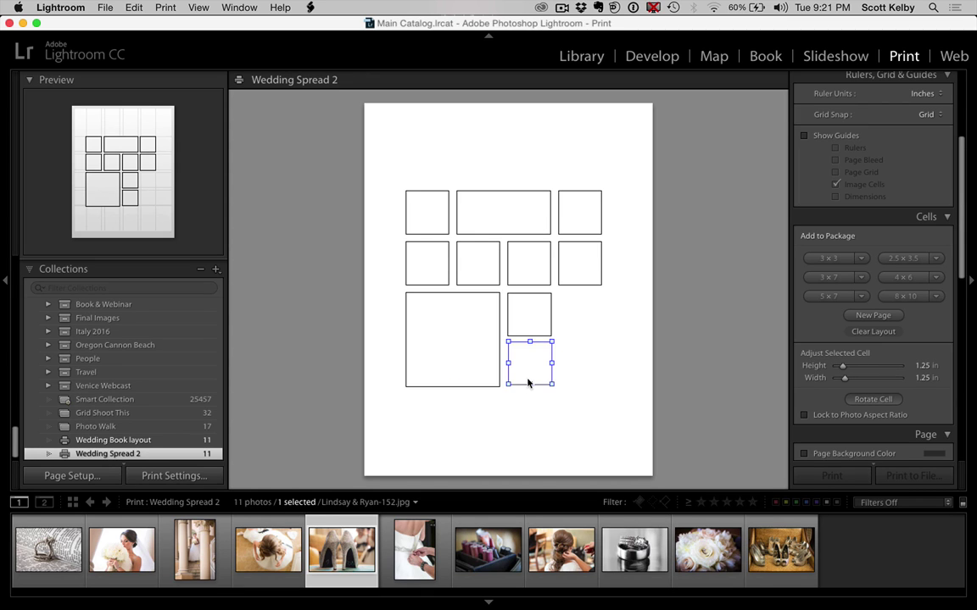
drag(527, 383, 529, 386)
click(593, 400)
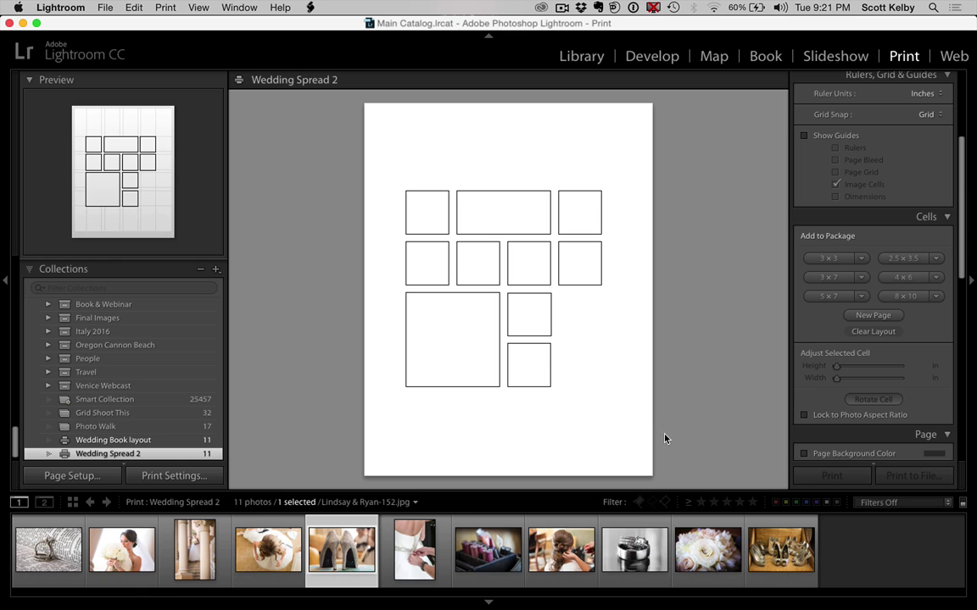
Step: Move a small cell into the right-hand gap and stretch it into a tall rectangle
click(545, 318)
drag(547, 315, 579, 386)
click(658, 399)
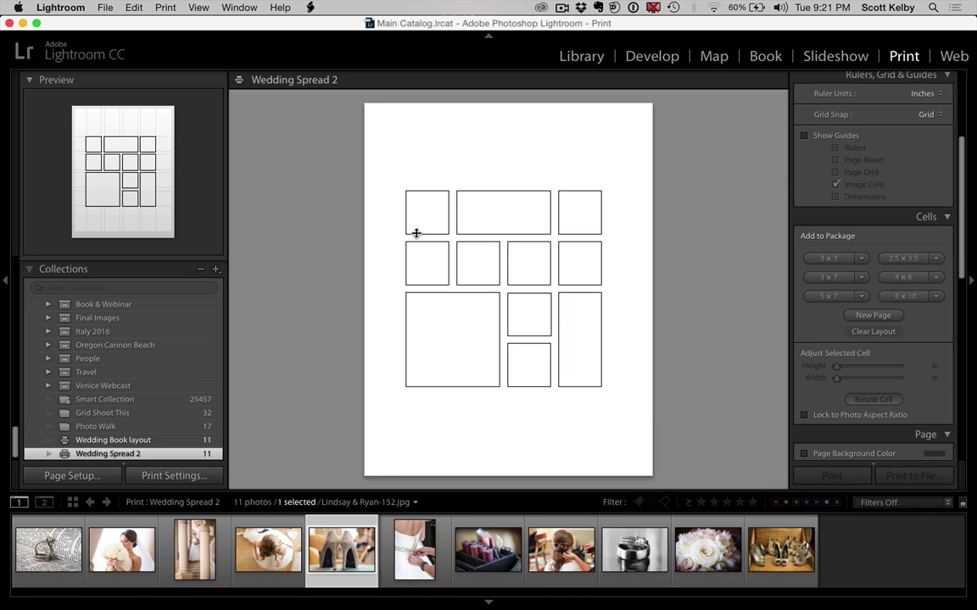
Step: Check the sizes of the second-row and lower-tier cells, then deselect all
click(440, 266)
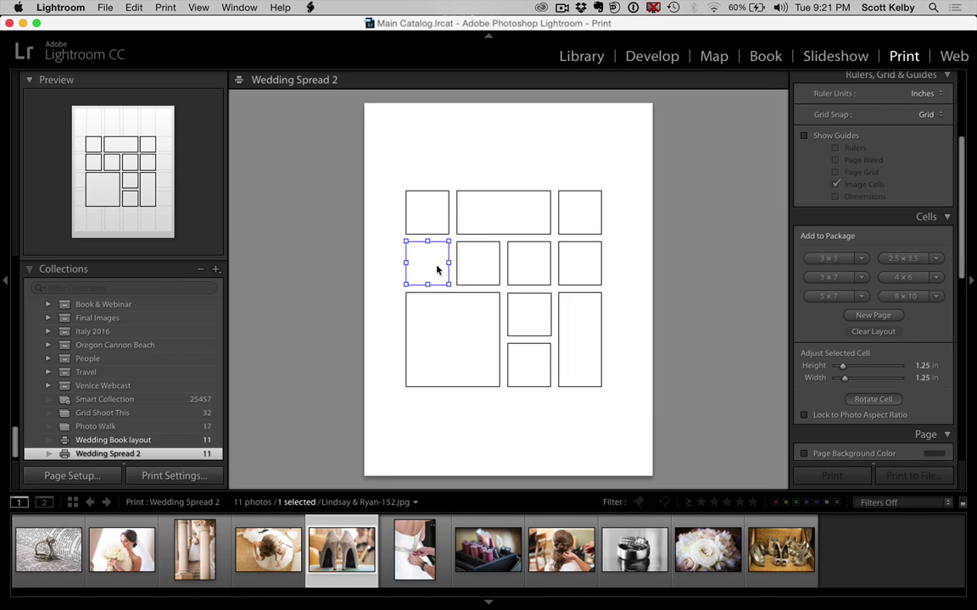
click(488, 270)
click(541, 270)
click(583, 266)
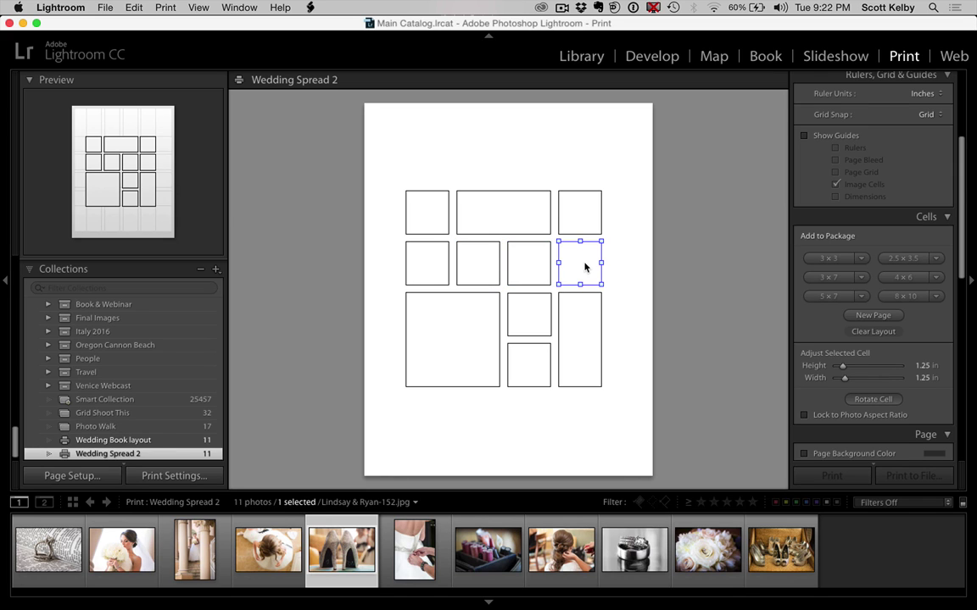
click(535, 311)
click(535, 360)
click(564, 362)
click(431, 322)
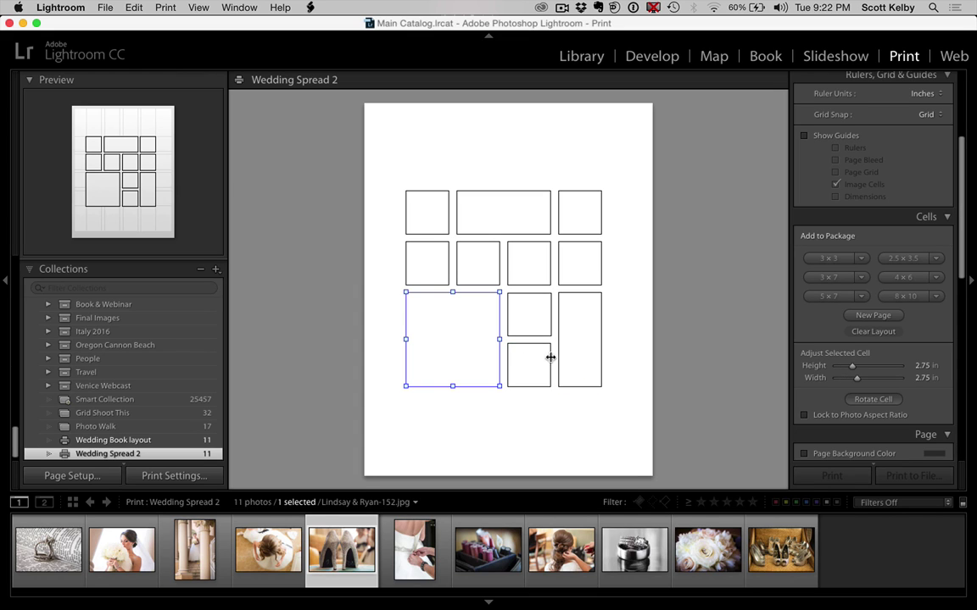
click(693, 346)
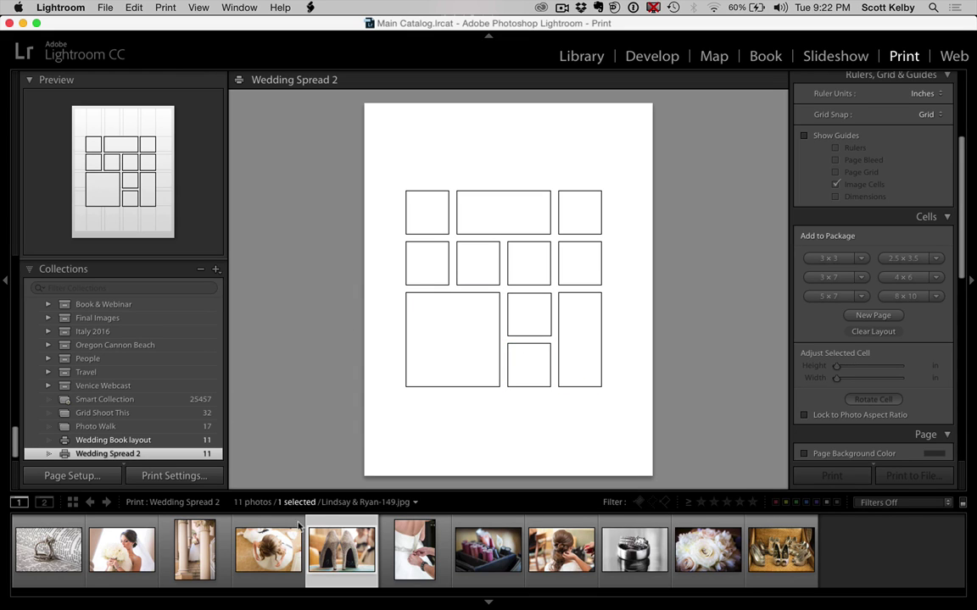
Step: Fill six cells with the roses, hair, bride-on-bed, bride-with-flowers, black-and-white rings and shoes photos
drag(705, 549, 451, 337)
drag(568, 556, 529, 264)
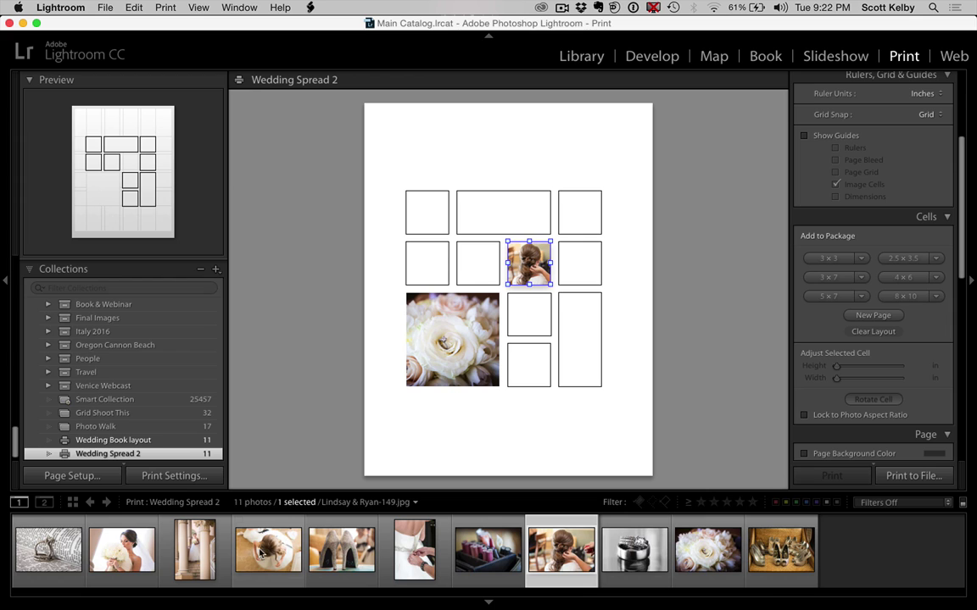
drag(244, 498, 479, 210)
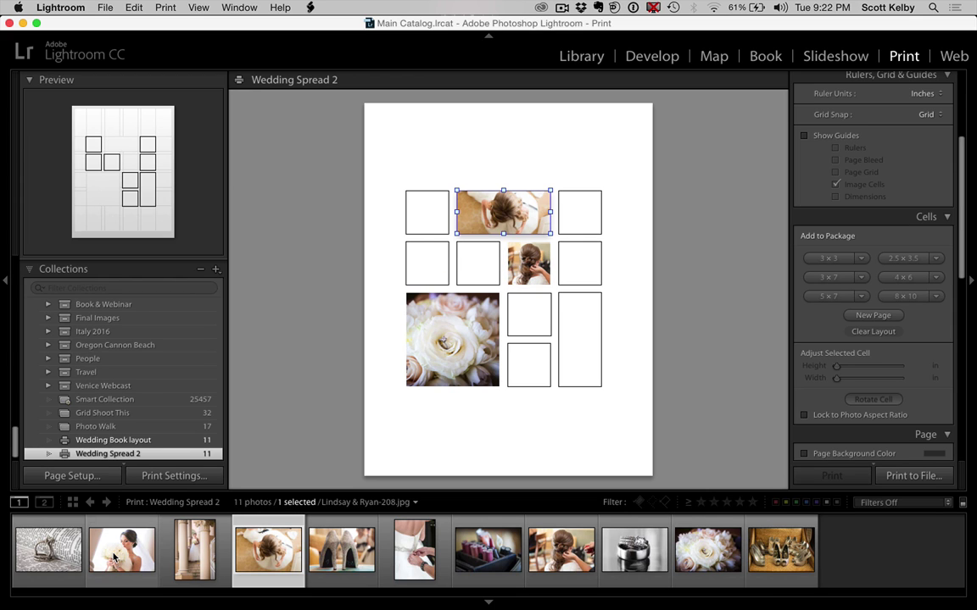
drag(122, 549, 580, 264)
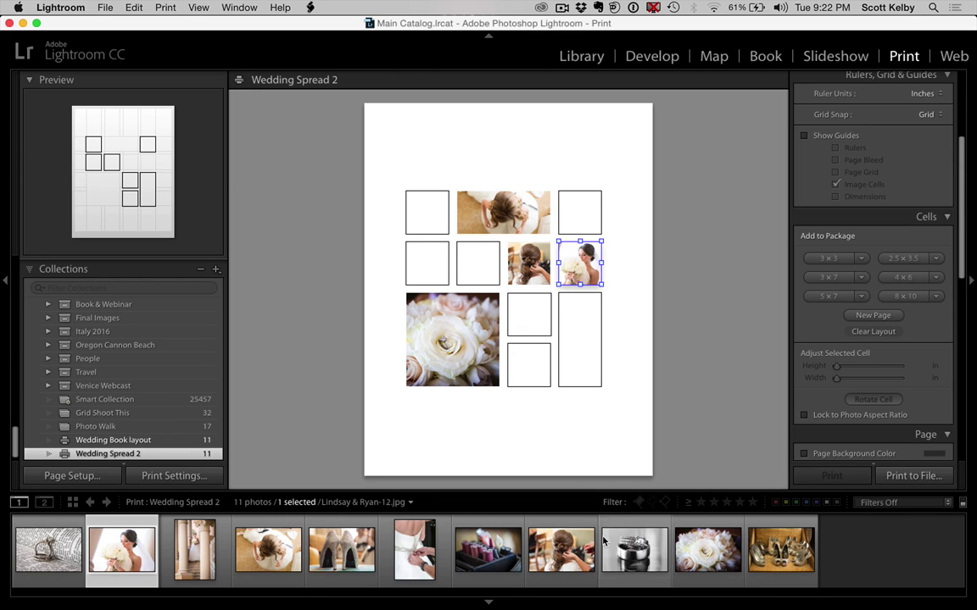
drag(634, 549, 522, 311)
drag(779, 549, 427, 217)
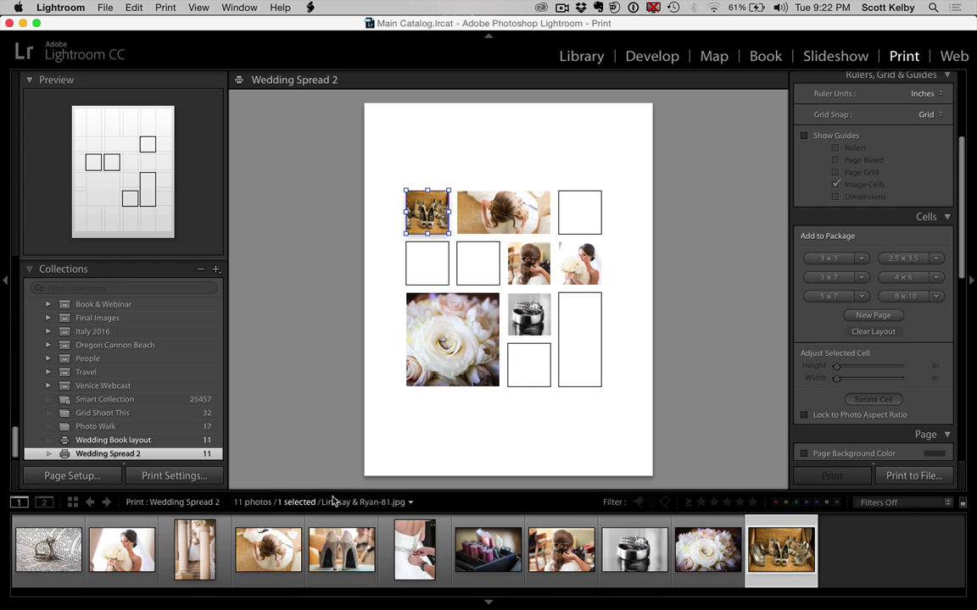
Step: Place the second shoes, ring-on-newspaper, columns, rings and cosmetics photos, then hide the filmstrip
drag(342, 549, 527, 363)
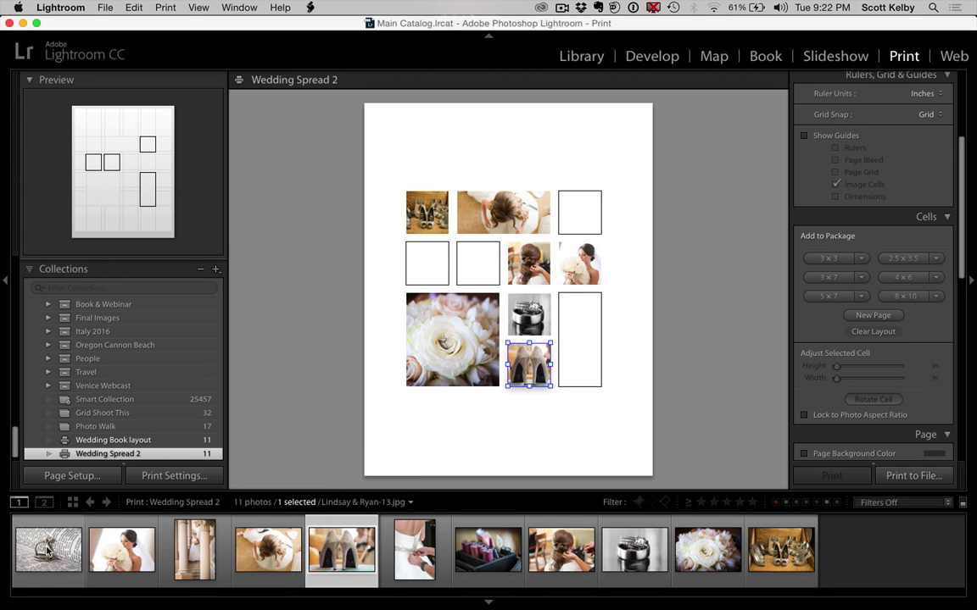
drag(47, 550, 477, 263)
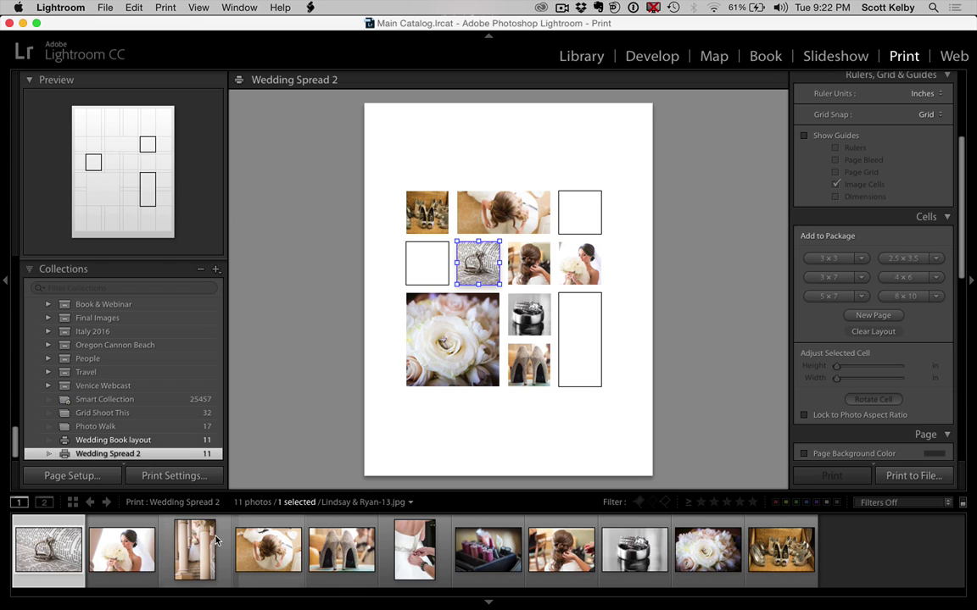
drag(217, 540, 580, 343)
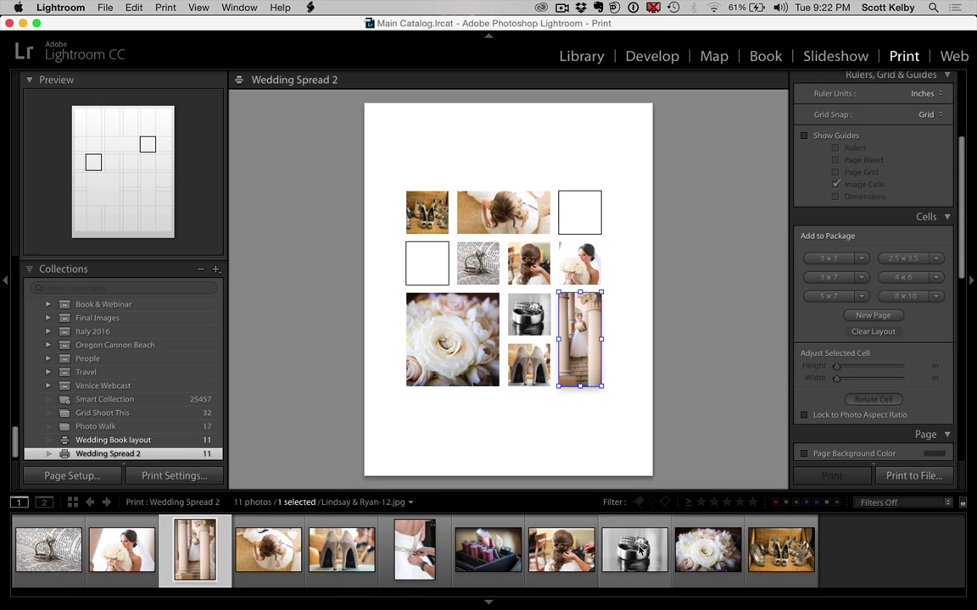
drag(640, 551, 584, 212)
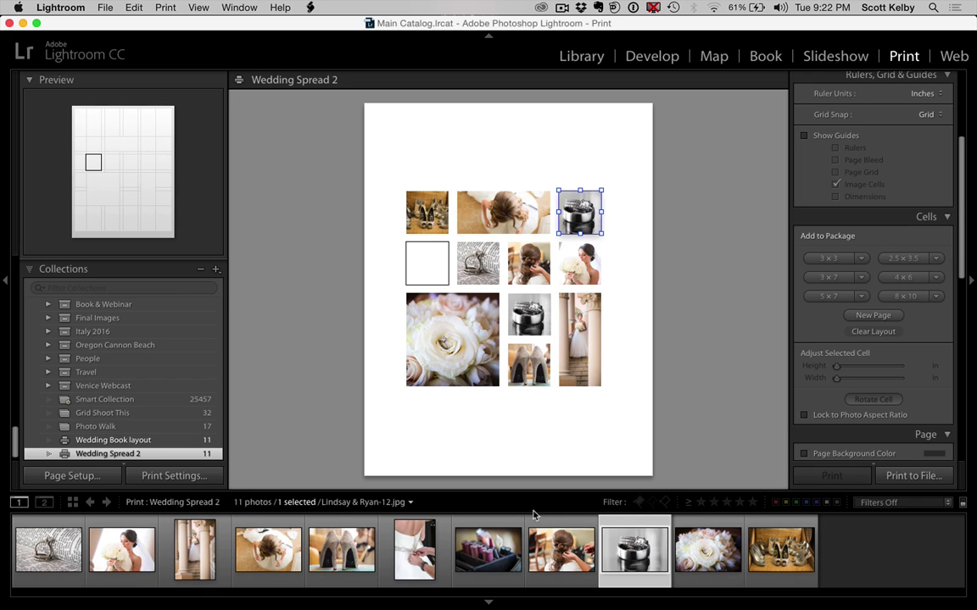
drag(488, 549, 426, 263)
click(688, 332)
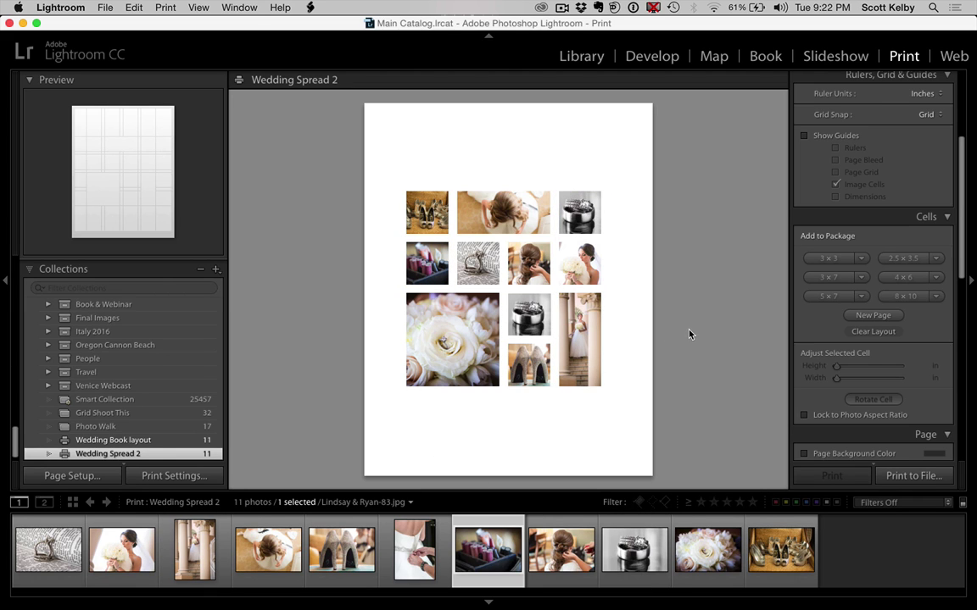
click(490, 601)
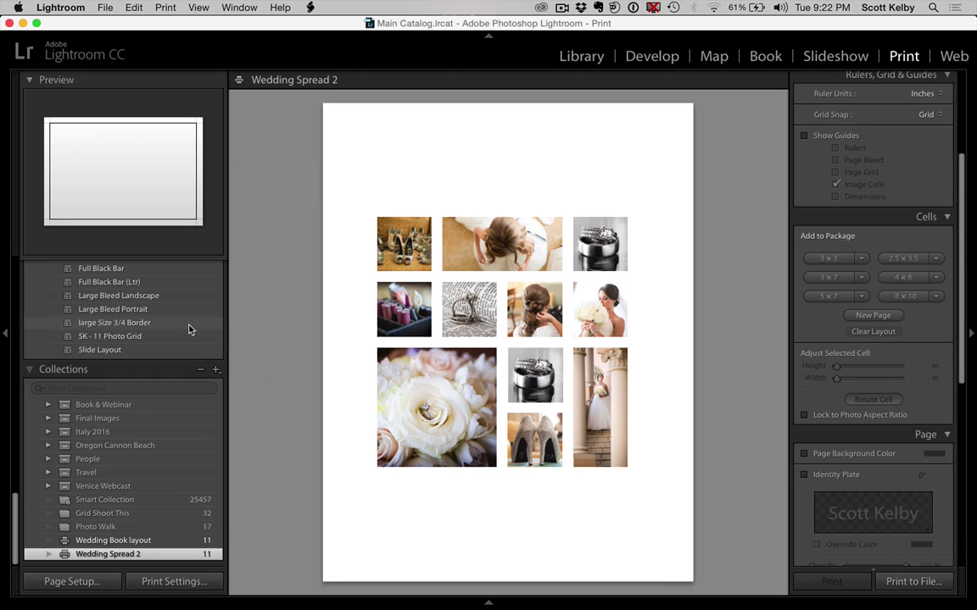
scroll(190, 330, up, 1)
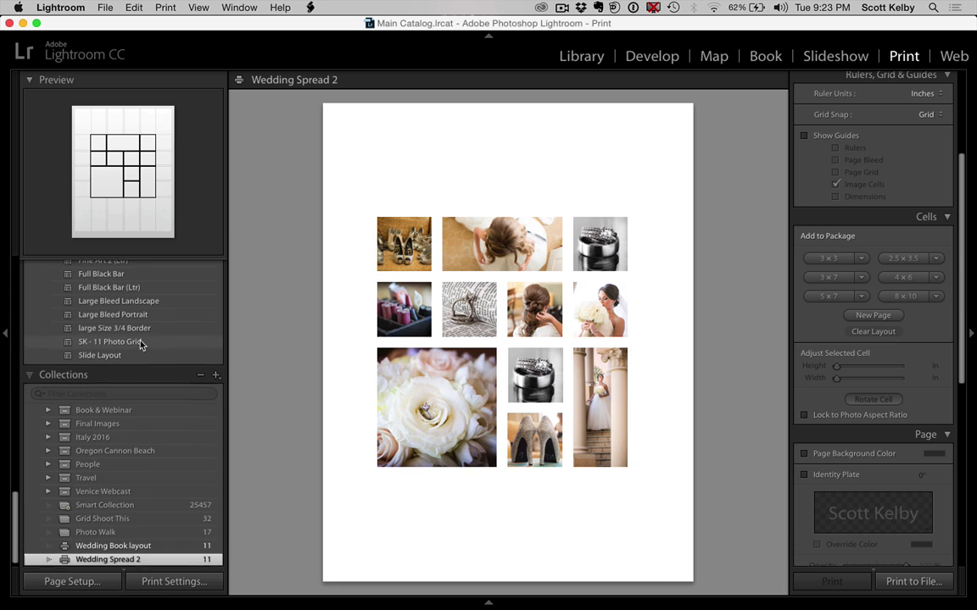
scroll(141, 343, up, 2)
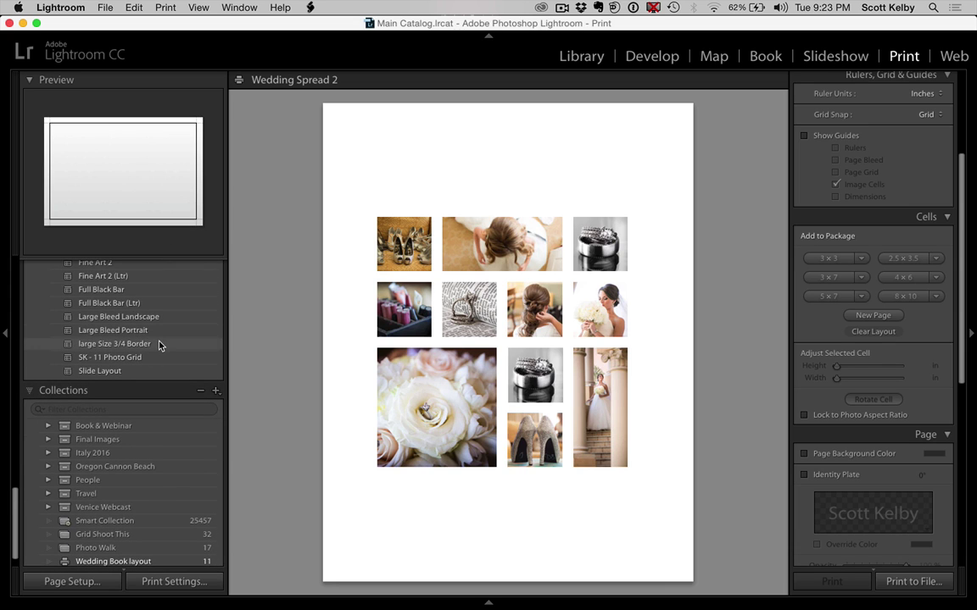
right_click(159, 344)
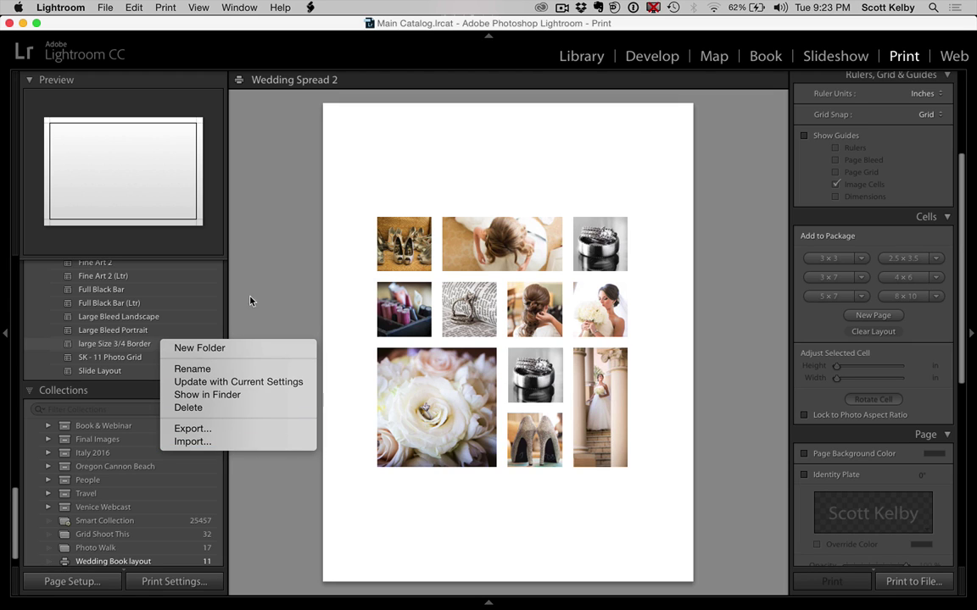
click(283, 201)
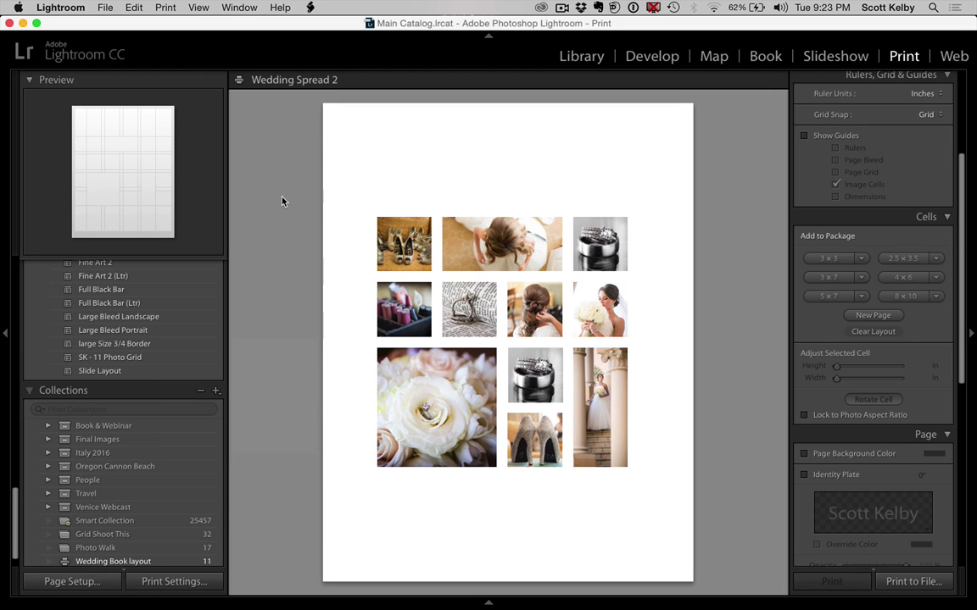